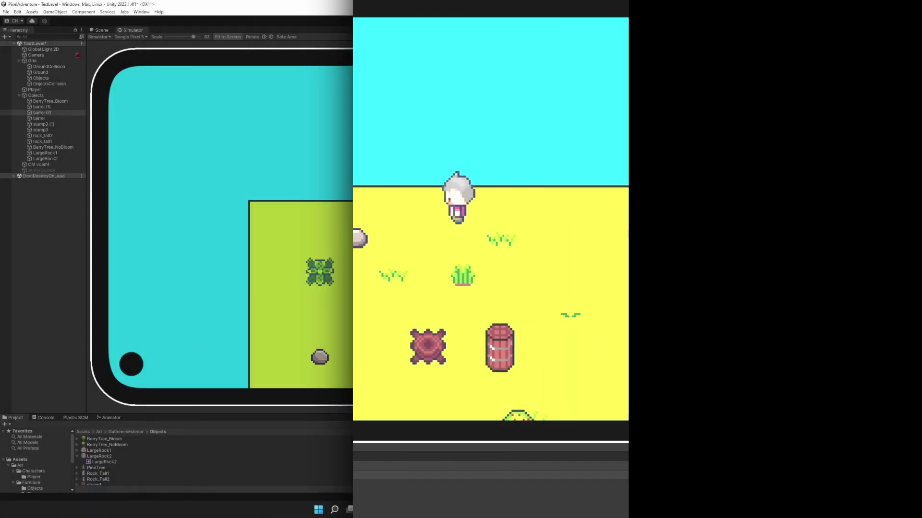
Walk the player around the running level among the barrels and rocks to test the positional sound, and stop the game.
key("Right")
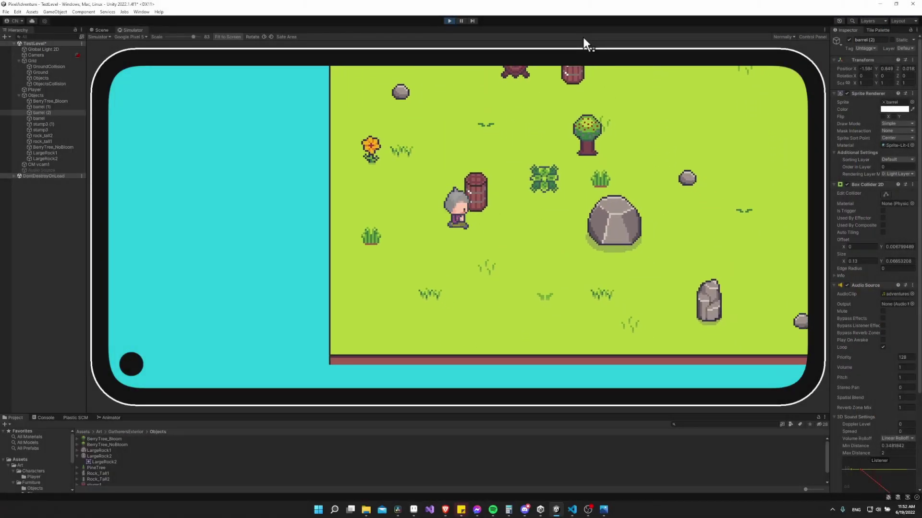
key("Up")
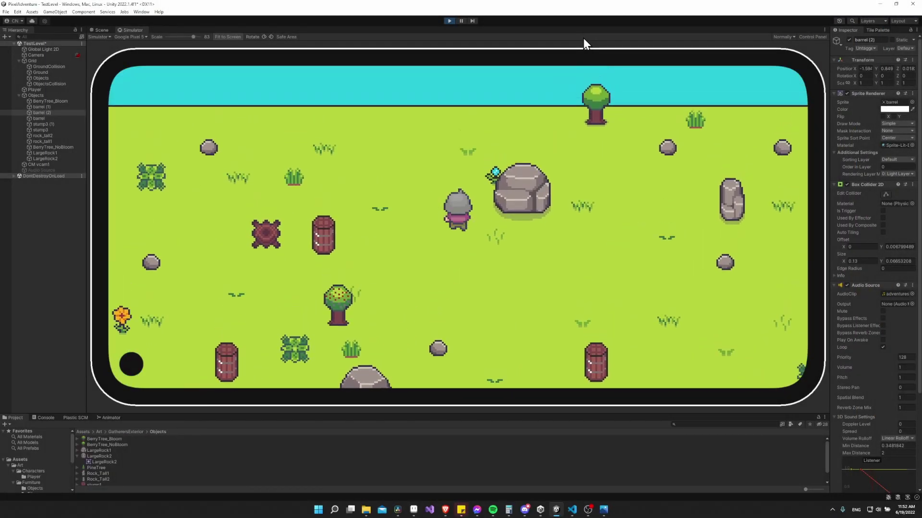
key("Left")
key("Down")
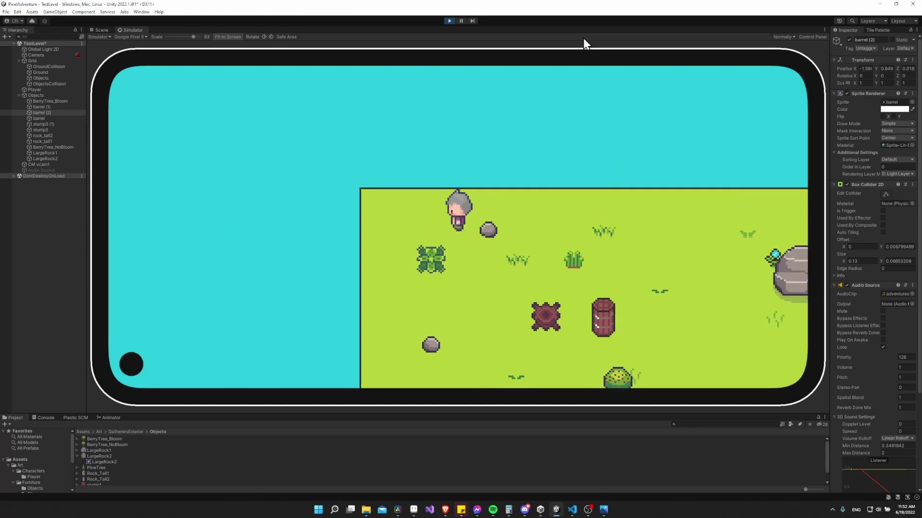
left_click(450, 21)
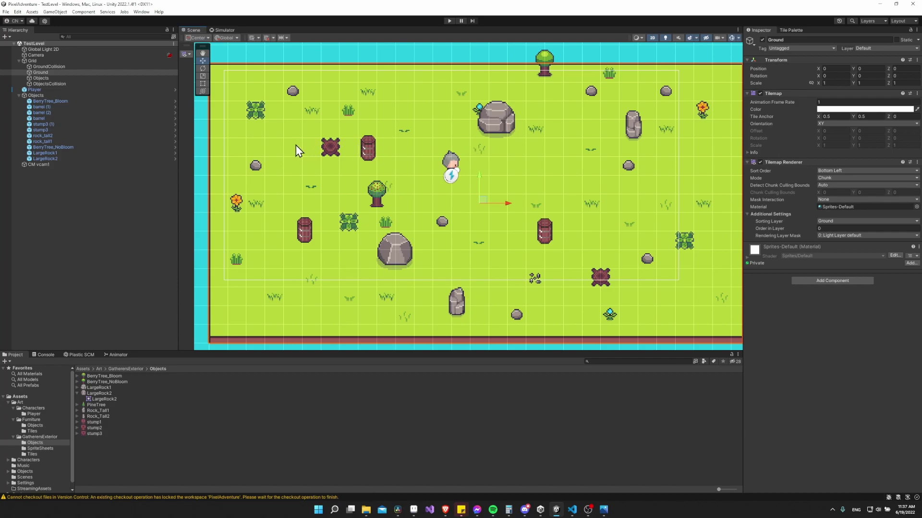
Create a new Audio Source object at the root level of the TestLevel scene.
middle_click_drag(295, 150, 301, 153)
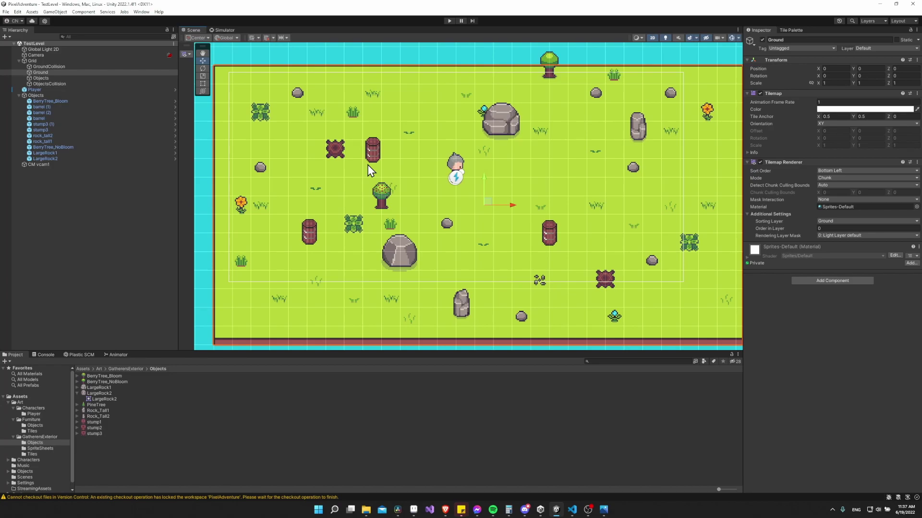
left_click(150, 255)
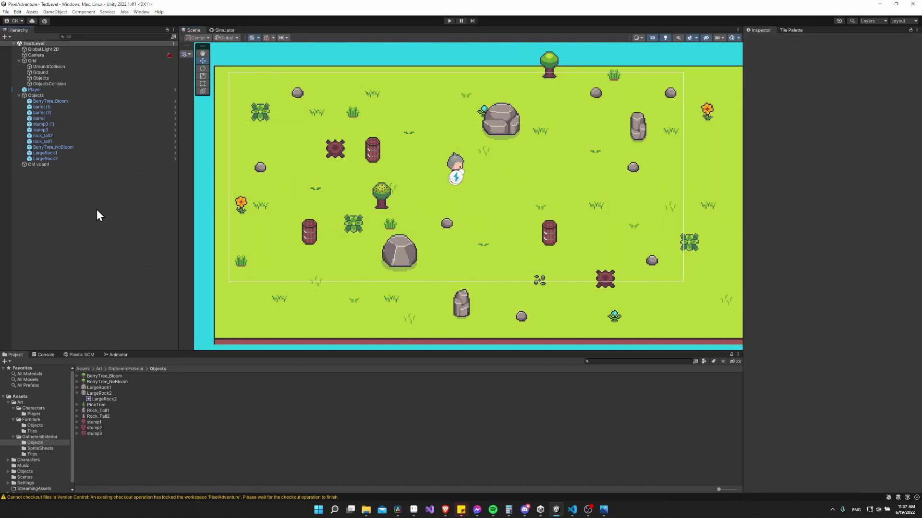
right_click(46, 186)
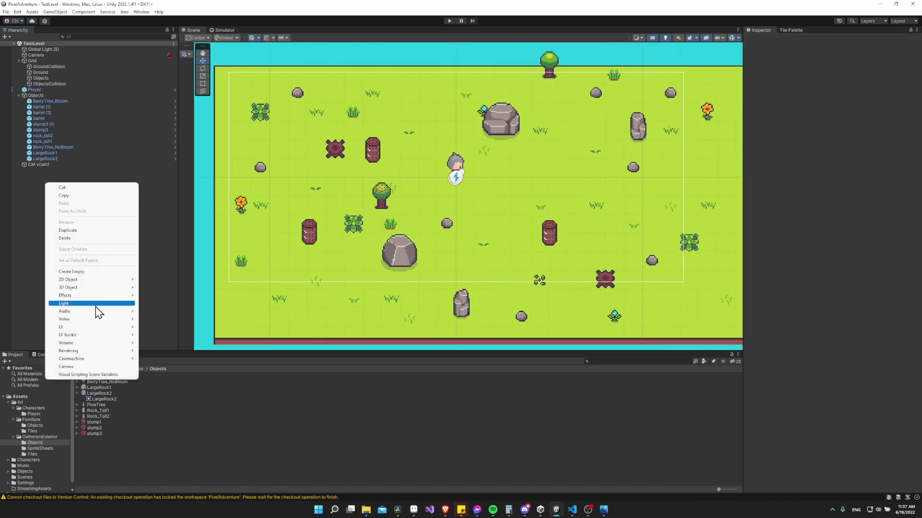
mouse_move(105, 315)
left_click(144, 311)
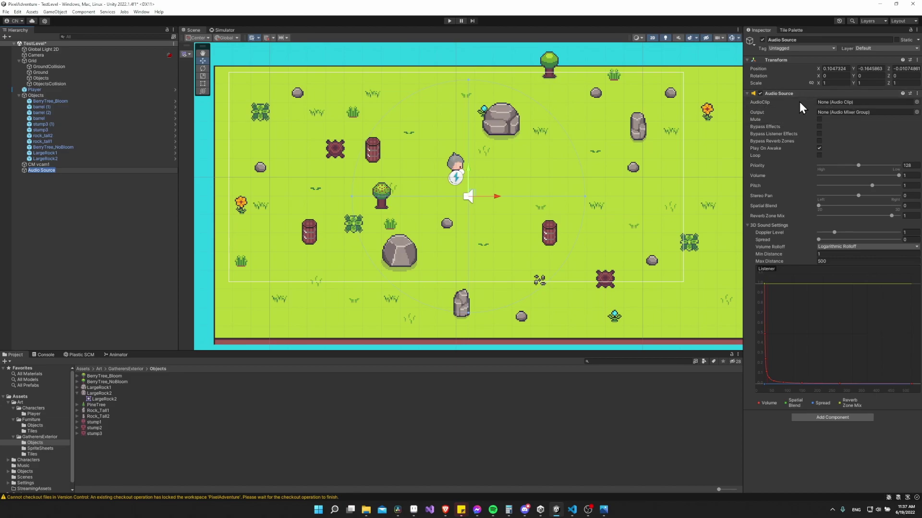
Assign the adventures-in-adventureland clip to the Audio Source object and enable Loop.
mouse_move(799, 101)
mouse_move(816, 151)
left_click(916, 103)
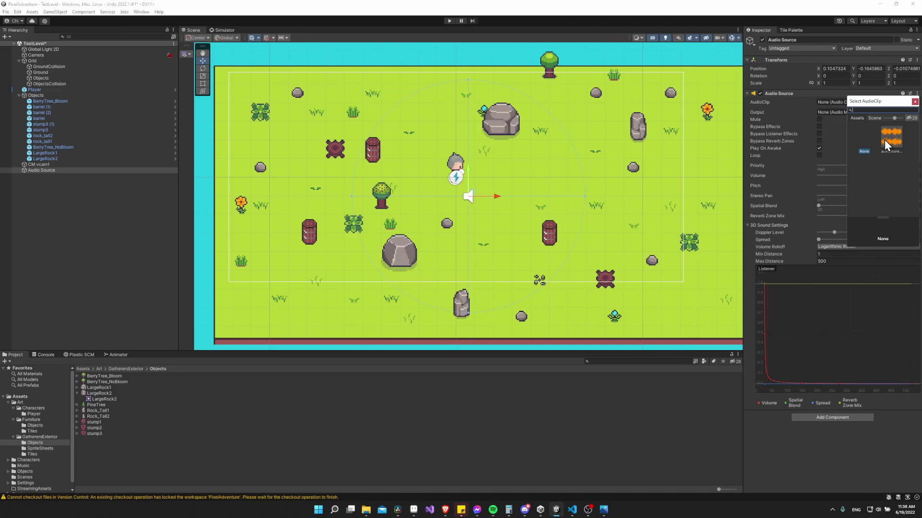
left_click_drag(874, 101, 846, 116)
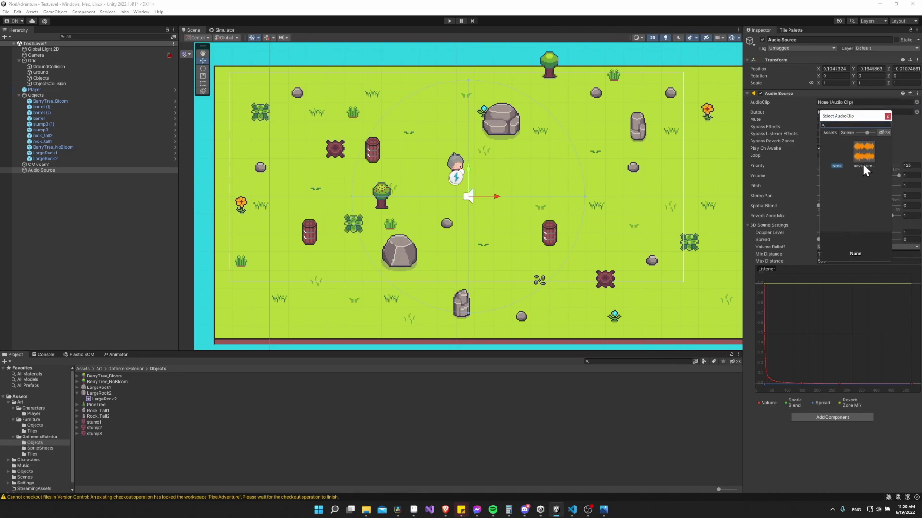
left_click(869, 154)
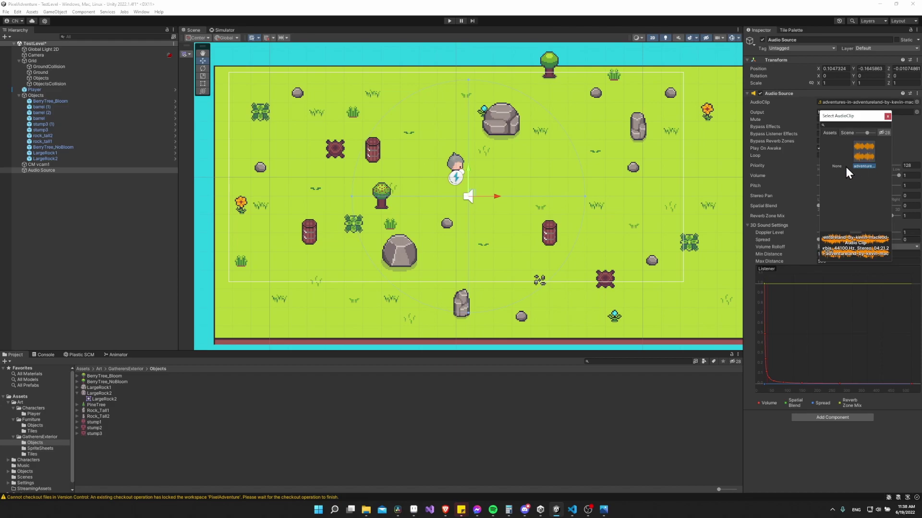
double_click(866, 154)
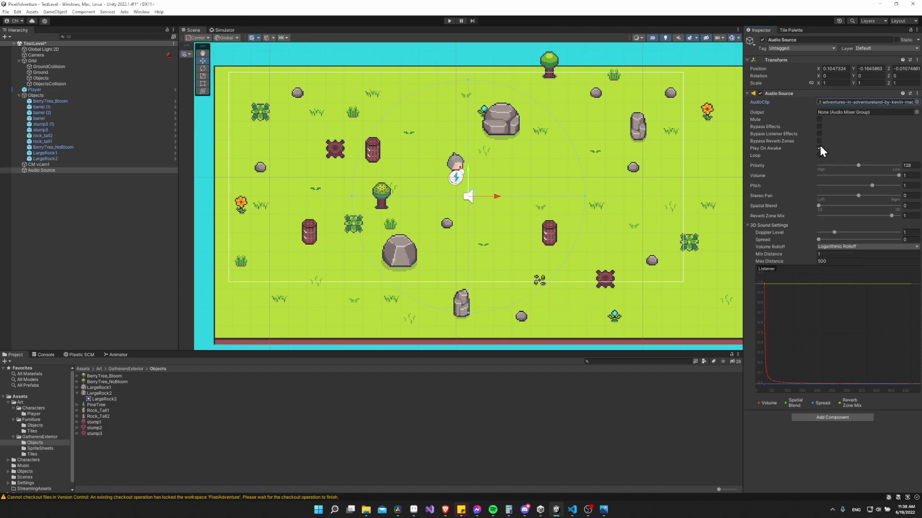
left_click(819, 156)
Run the game in the Simulator, walk the player around the level to hear the background music, and stop it.
left_click(448, 21)
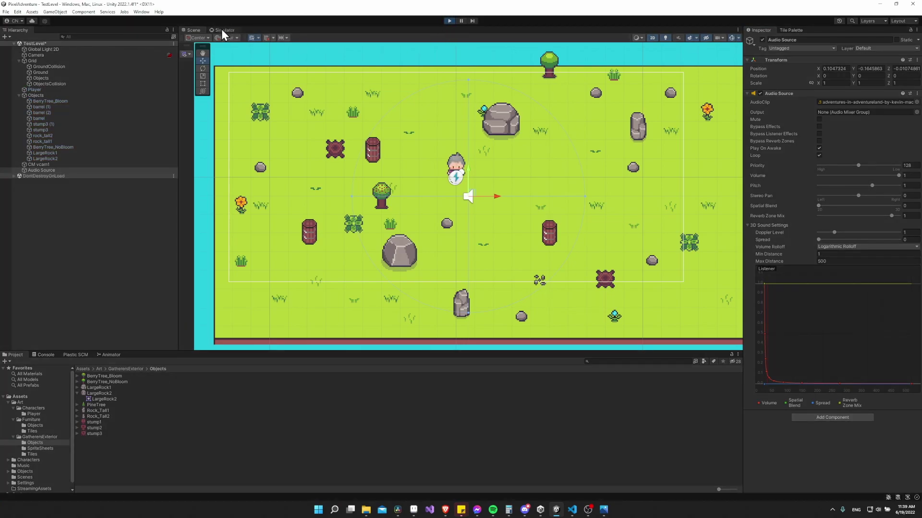
left_click(222, 29)
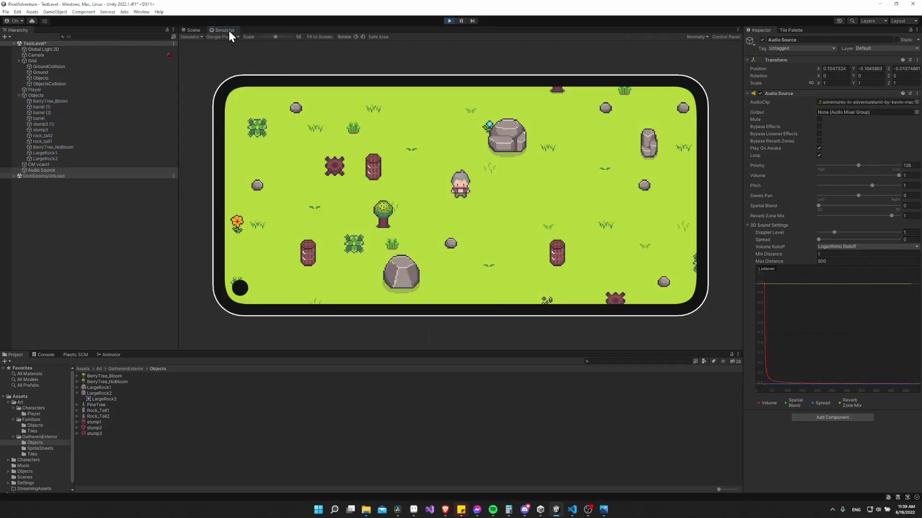
key("Right")
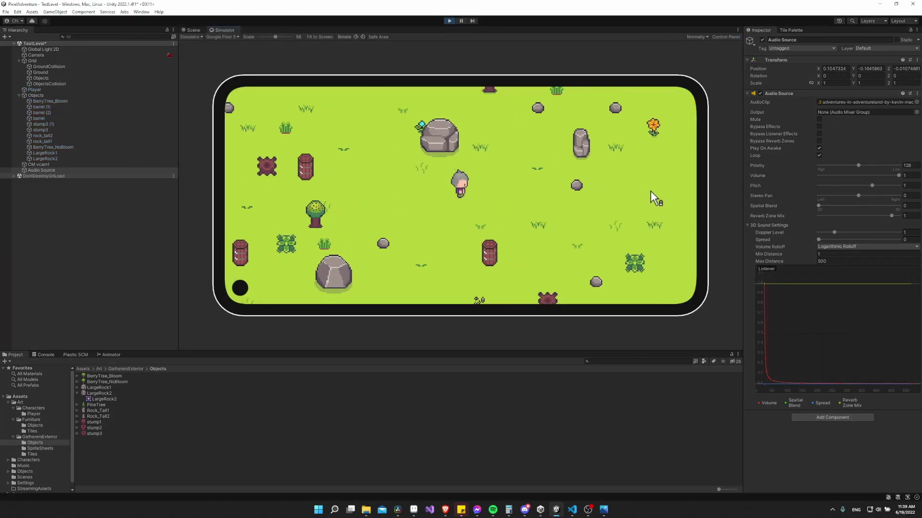
key("Down")
key("Down")
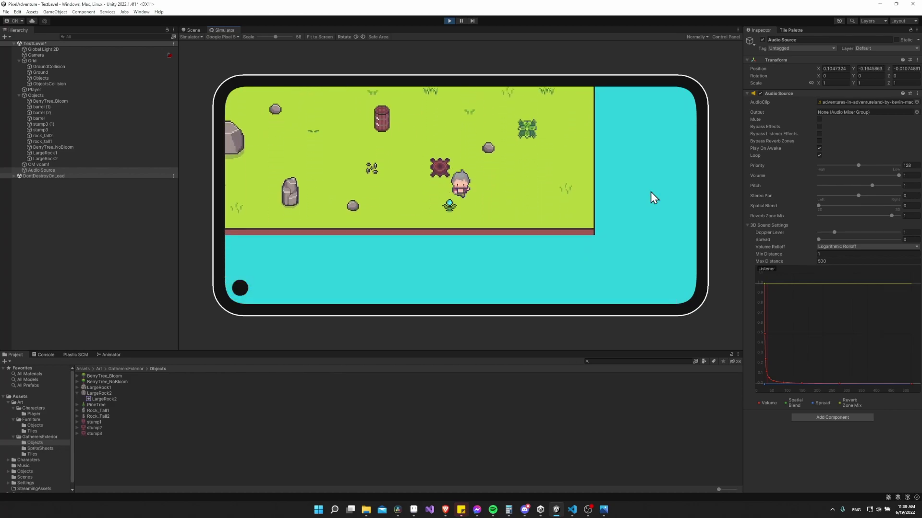
key("Right")
key("Left")
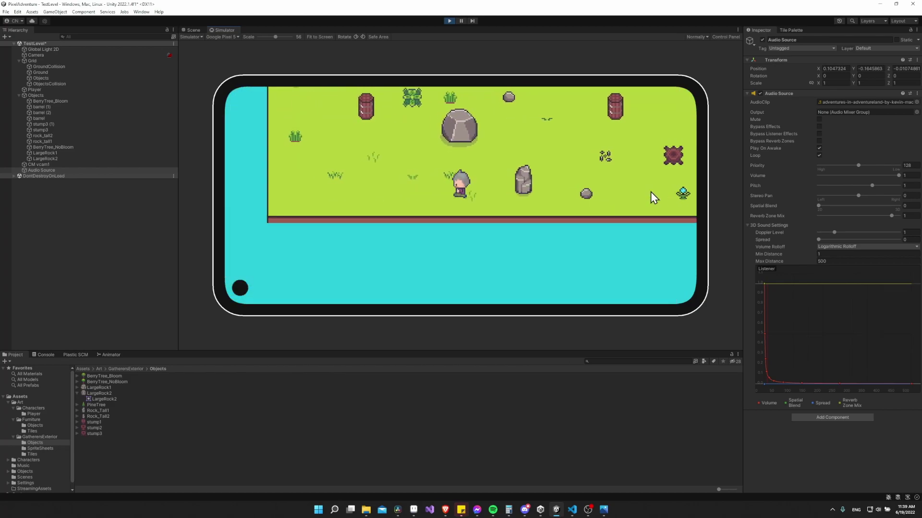
key("Up")
key("Left")
key("Up")
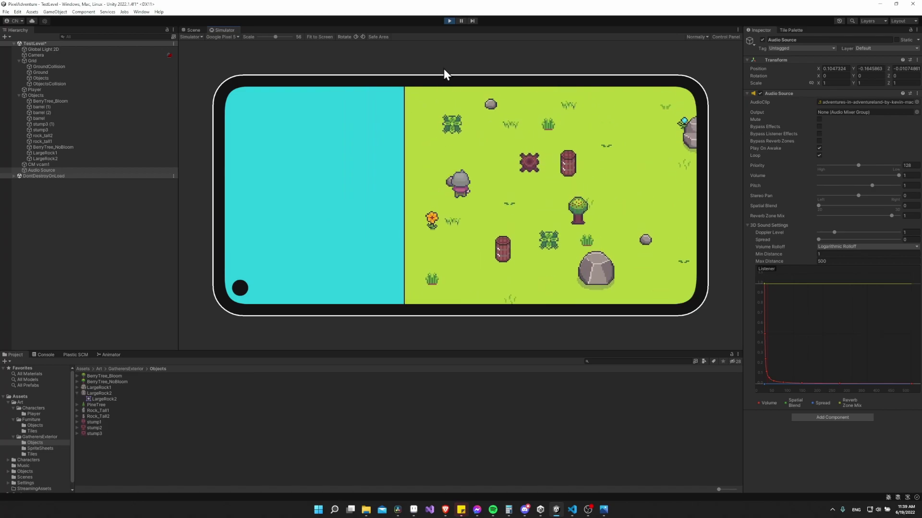
left_click(449, 20)
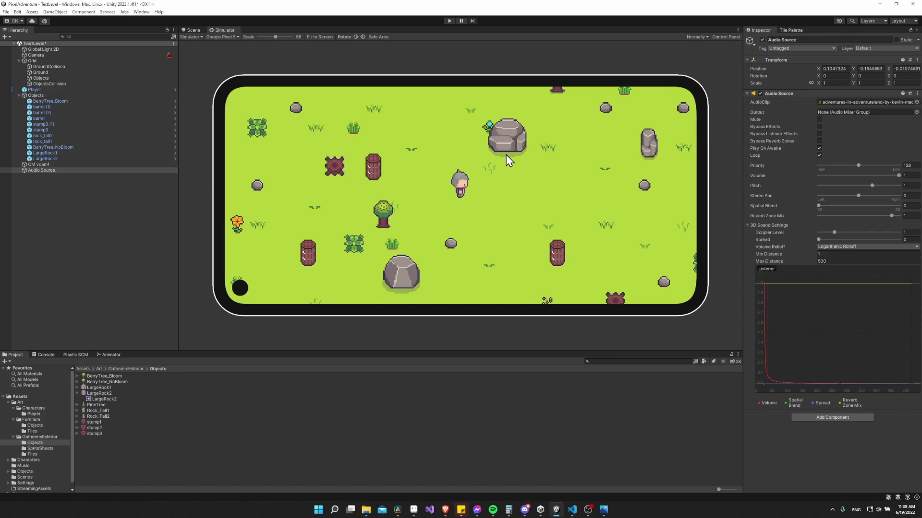
Deactivate the Audio Source object in the TestLevel scene.
left_click(193, 30)
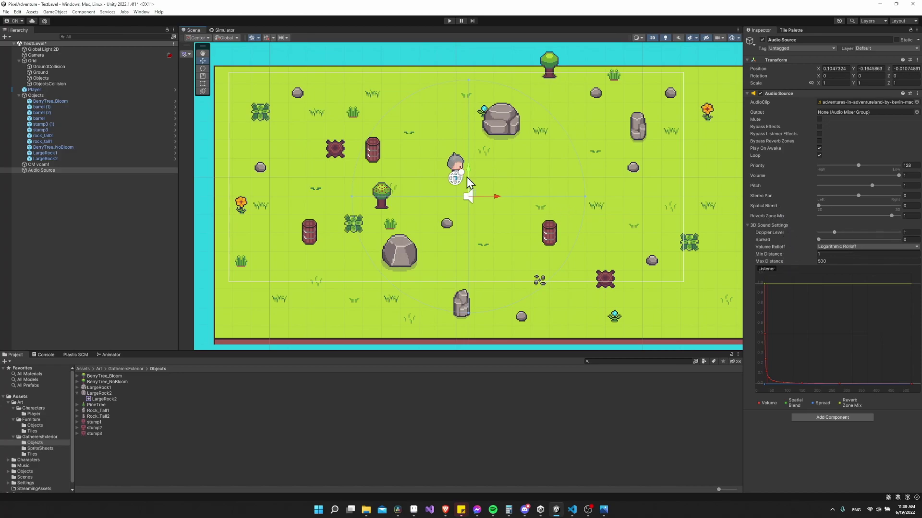
left_click(86, 171)
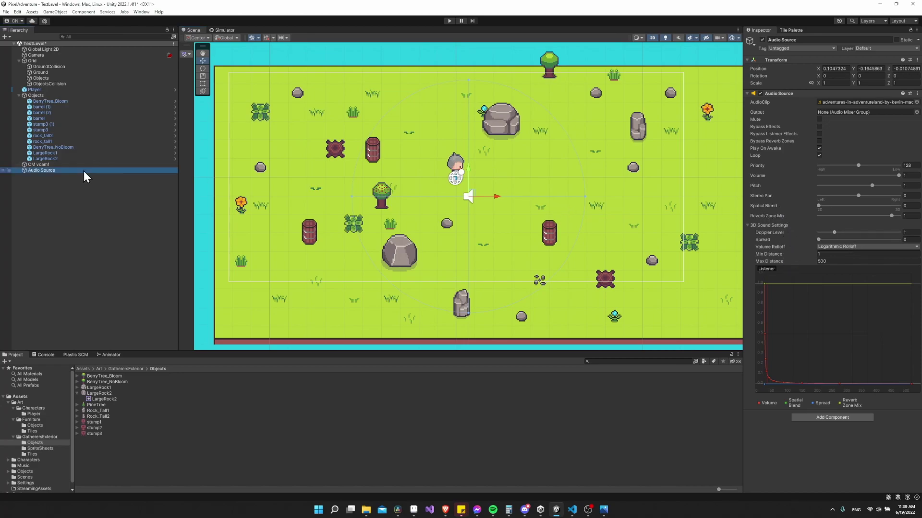
left_click(763, 40)
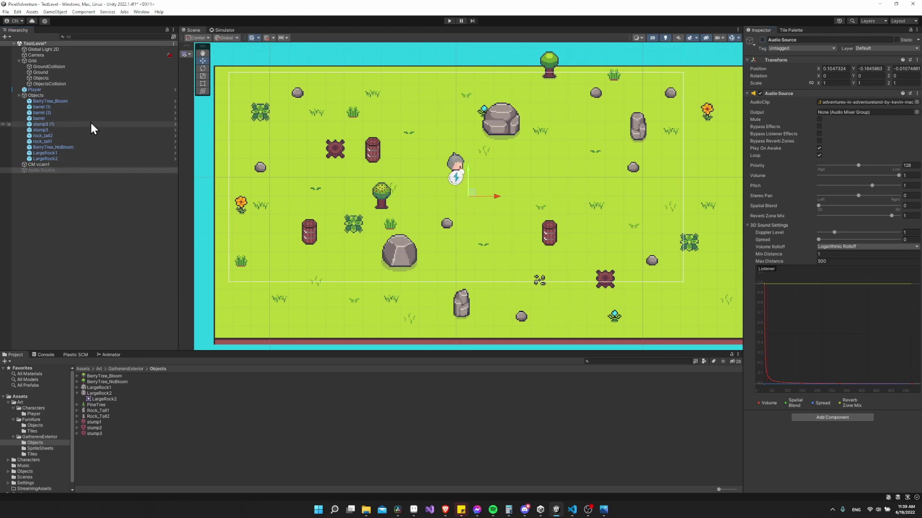
Add an Audio Source component to barrel (2), the barrel beside the upper stump.
left_click(375, 151)
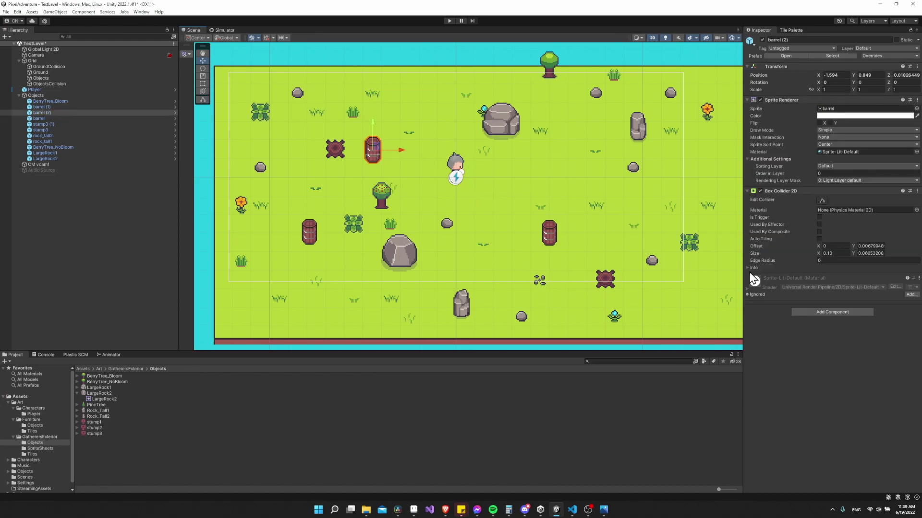
left_click(822, 310)
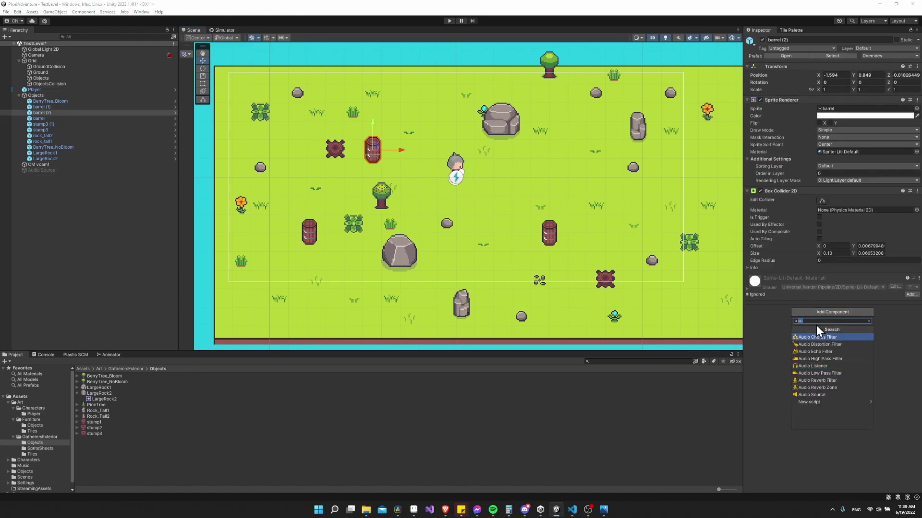
left_click(811, 393)
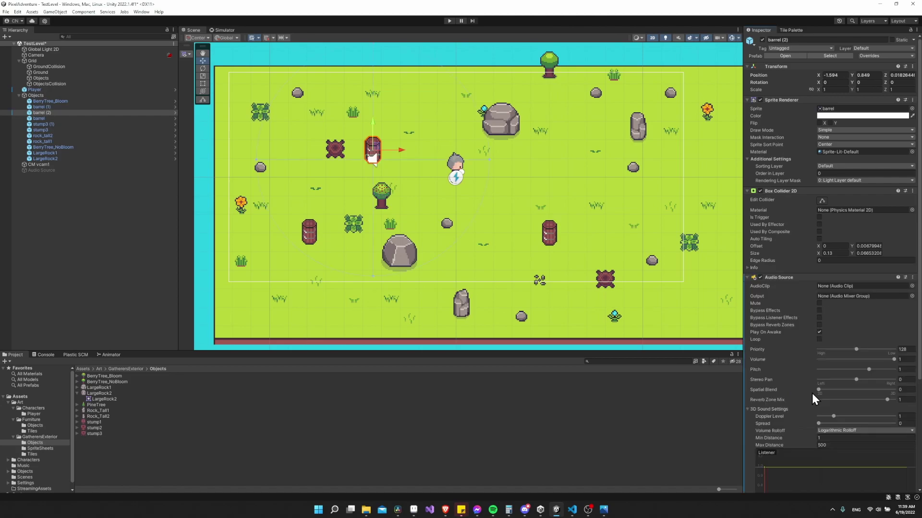
Assign the adventures-in-adventureland clip to the barrel's Audio Source and set its Spatial Blend fully to 3D.
scroll(802, 347, "down", 2)
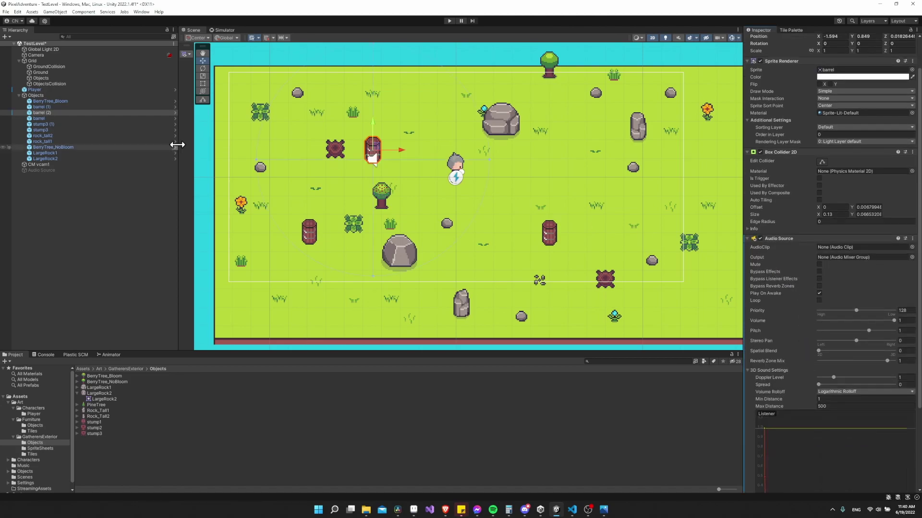
scroll(796, 265, "down", 1)
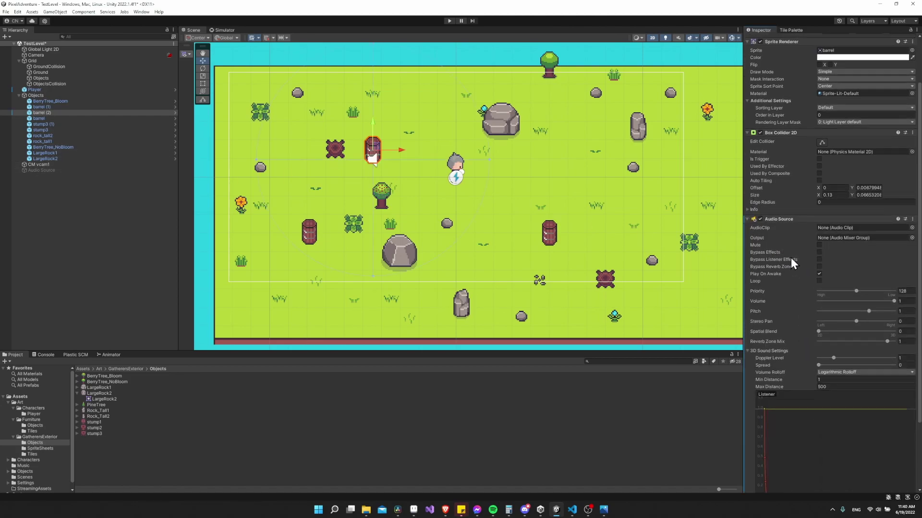
left_click(911, 228)
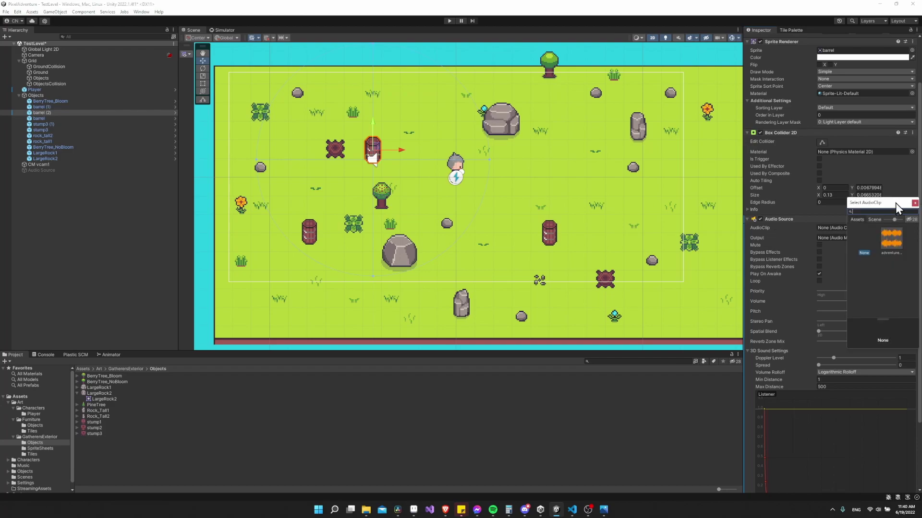
double_click(831, 281)
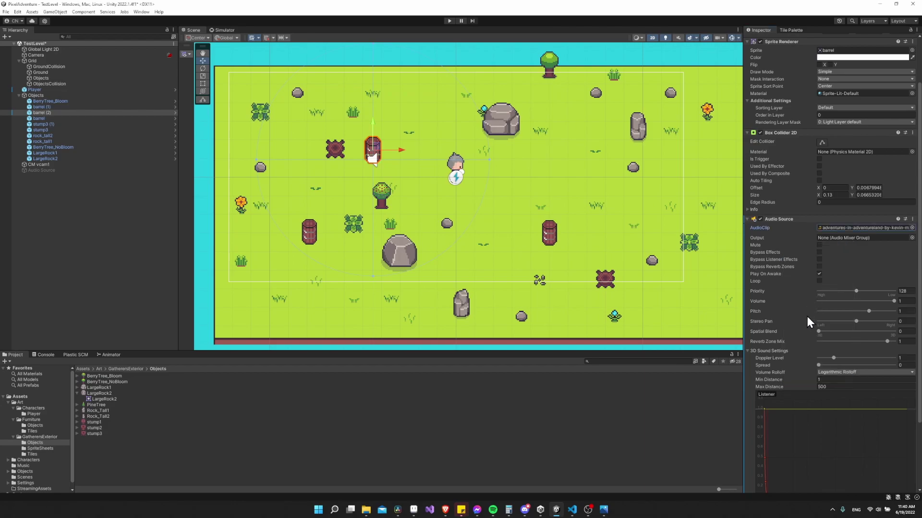
scroll(802, 330, "down", 1)
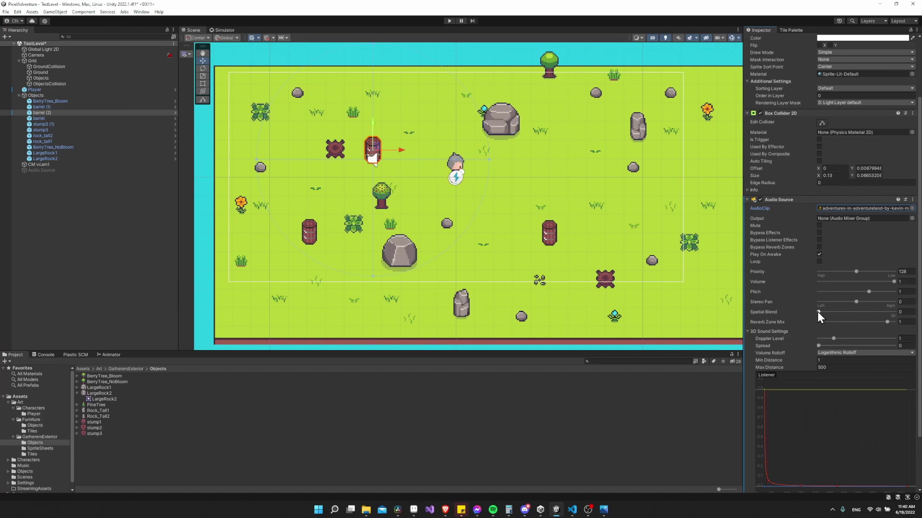
left_click_drag(818, 312, 903, 312)
Remove the Audio Listener component from the Camera.
left_click(32, 55)
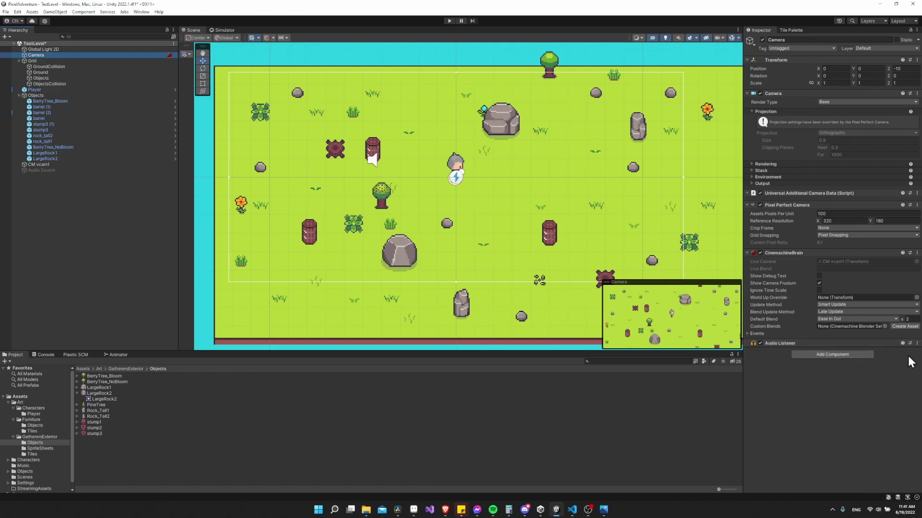
left_click(917, 344)
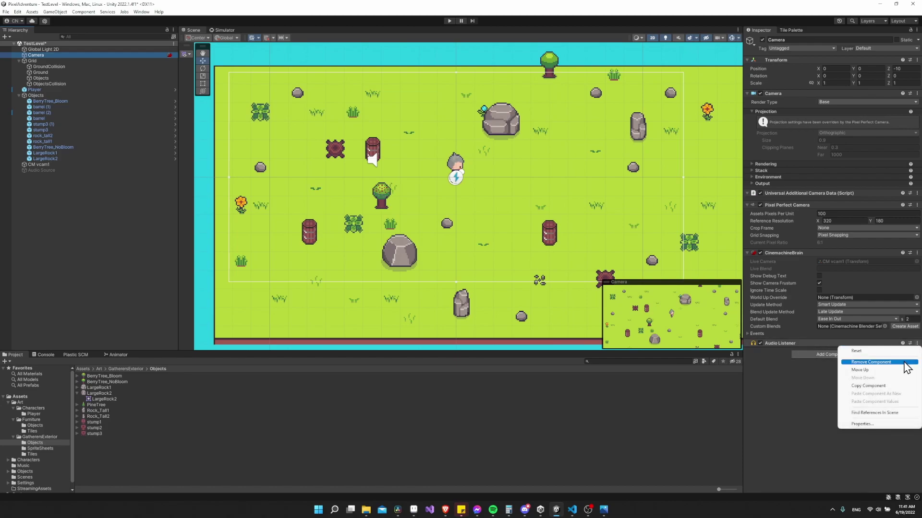
left_click(903, 363)
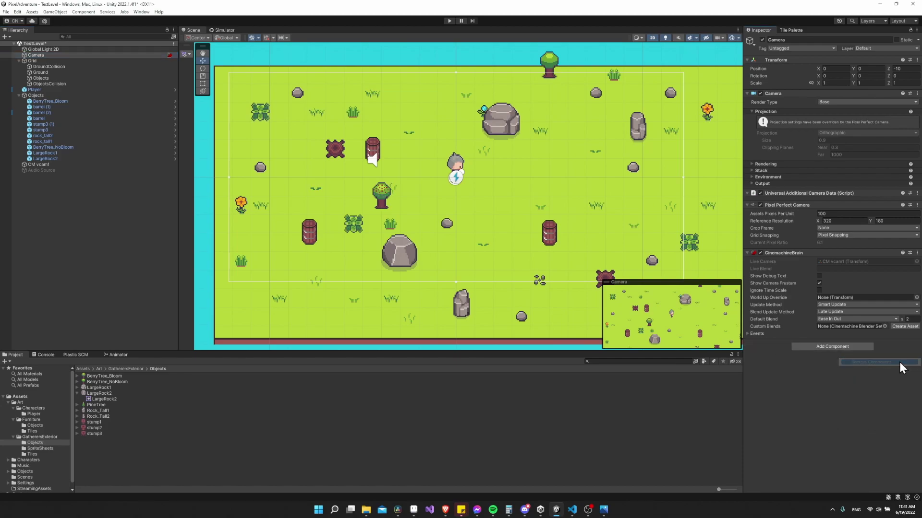
Add an Audio Listener component to the Player prefab and return to the TestLevel scene.
left_click(56, 90)
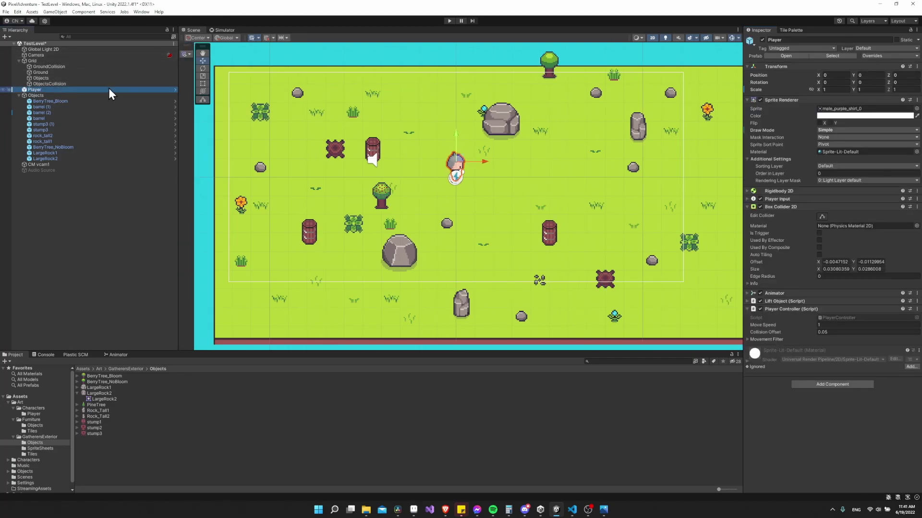
left_click(175, 91)
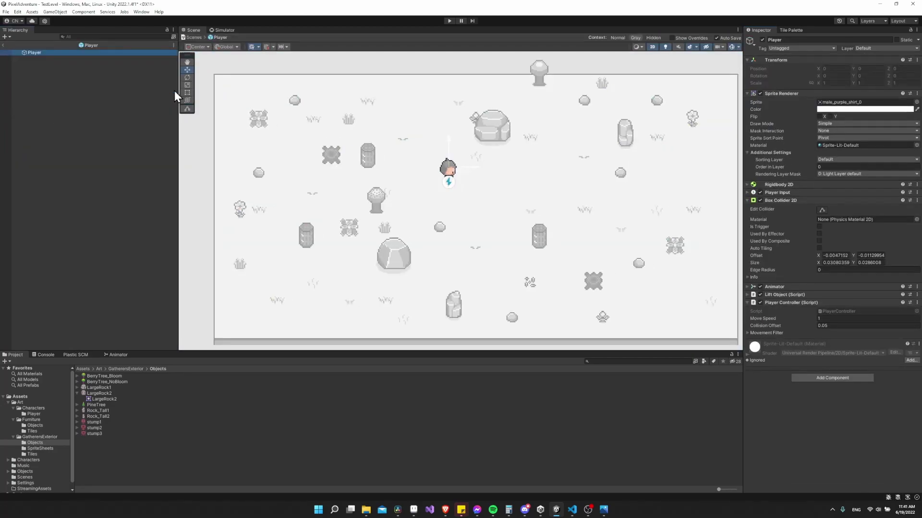
left_click(831, 379)
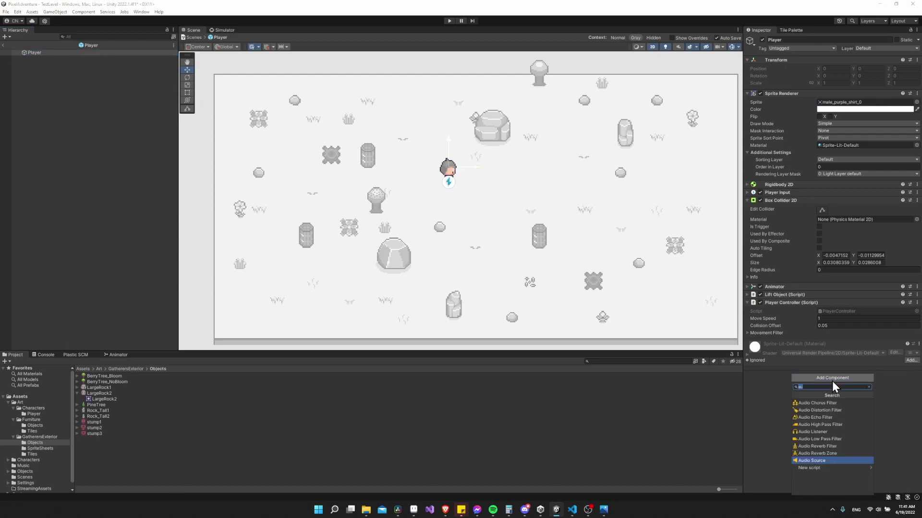
type("listener")
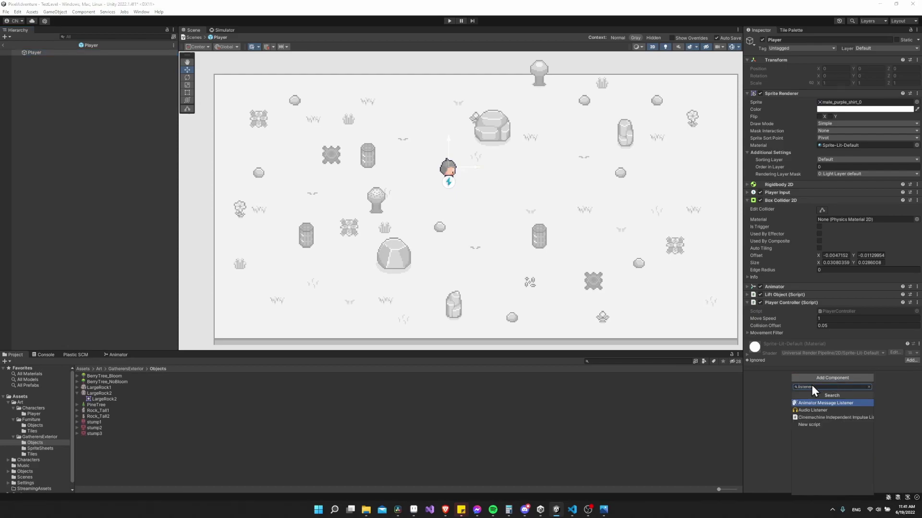
left_click(825, 410)
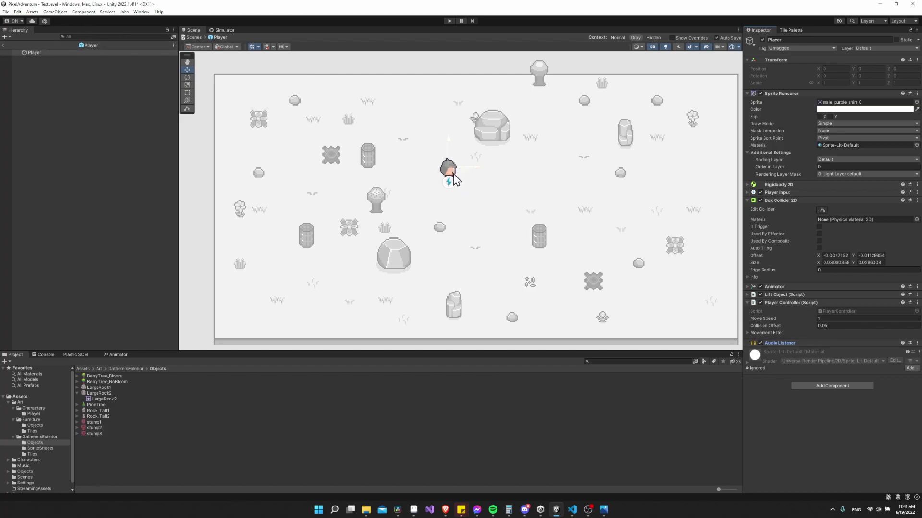
left_click(3, 45)
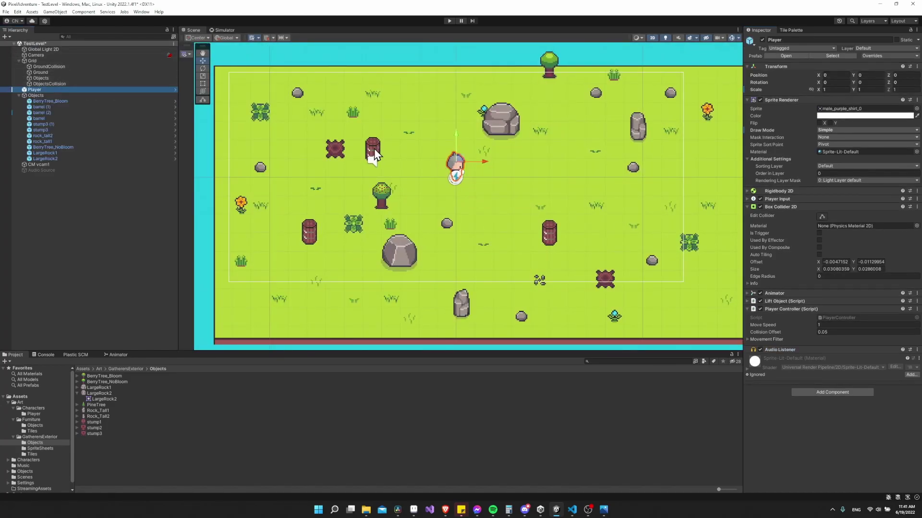
Set the Doppler Level to 0 in the 3D sound settings of barrel (2)'s Audio Source.
left_click(374, 149)
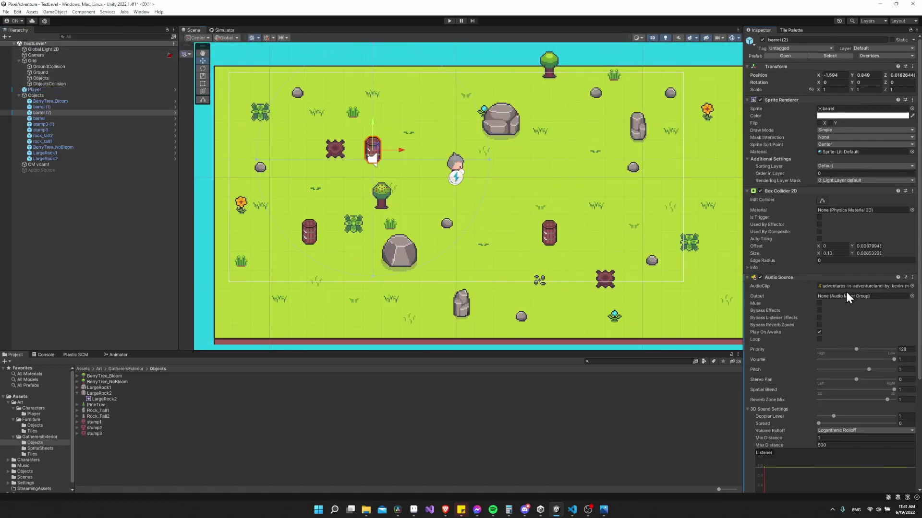
scroll(805, 333, "down", 1)
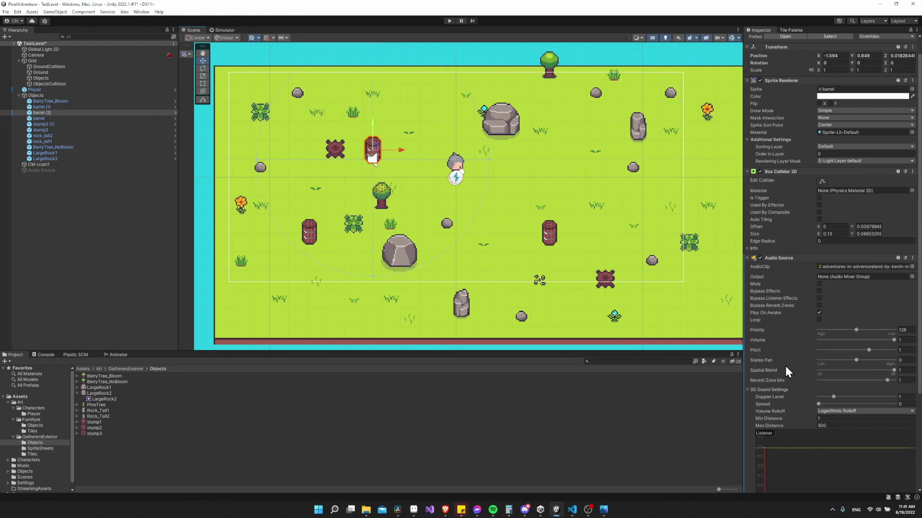
scroll(798, 365, "down", 3)
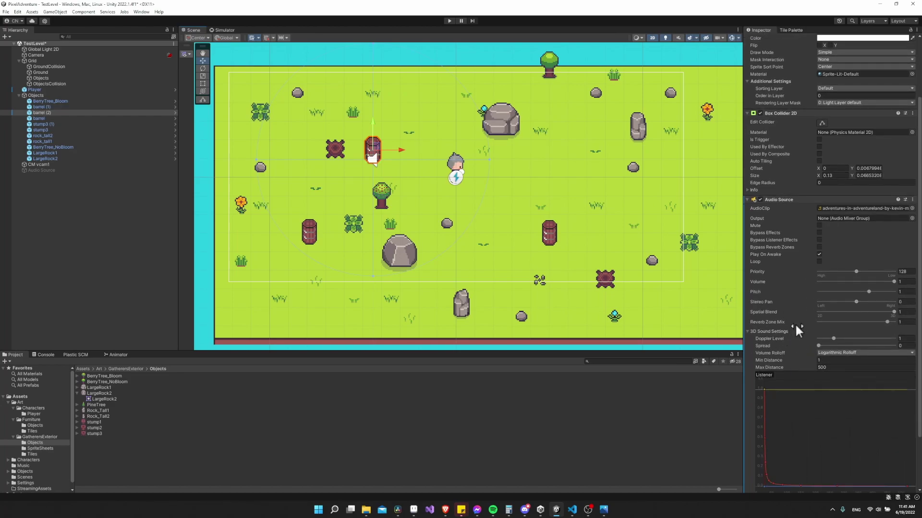
scroll(797, 331, "down", 2)
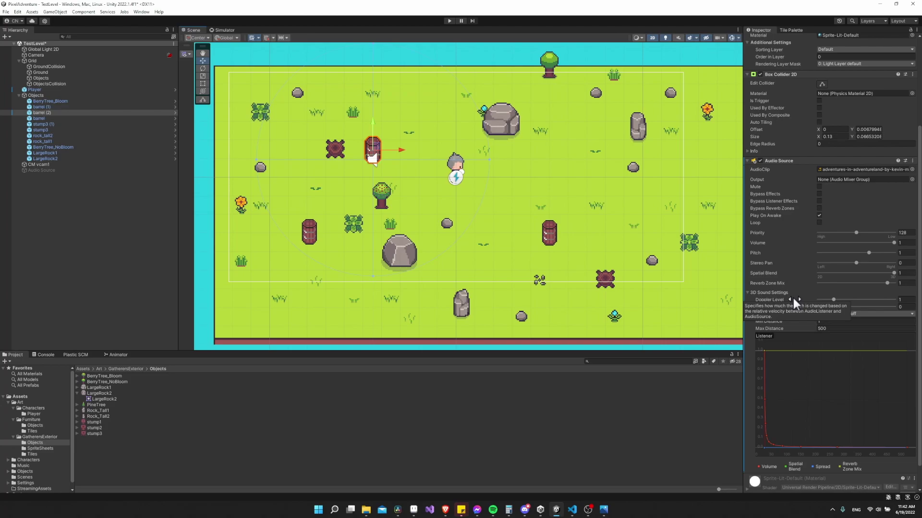
left_click(834, 300)
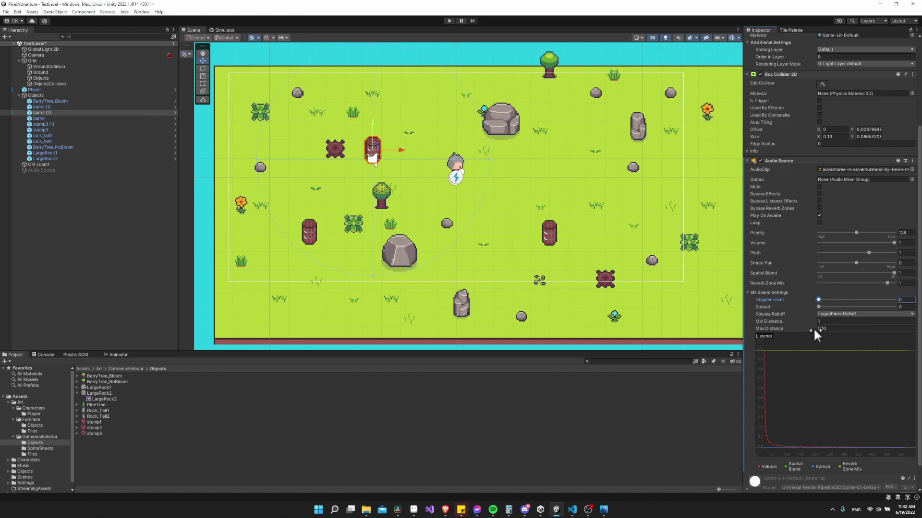
Set the barrel sound's Max Distance to 2 and shrink its inner range circle to a Min Distance of about 0.35.
scroll(478, 190, "down", 1)
scroll(478, 190, "down", 1)
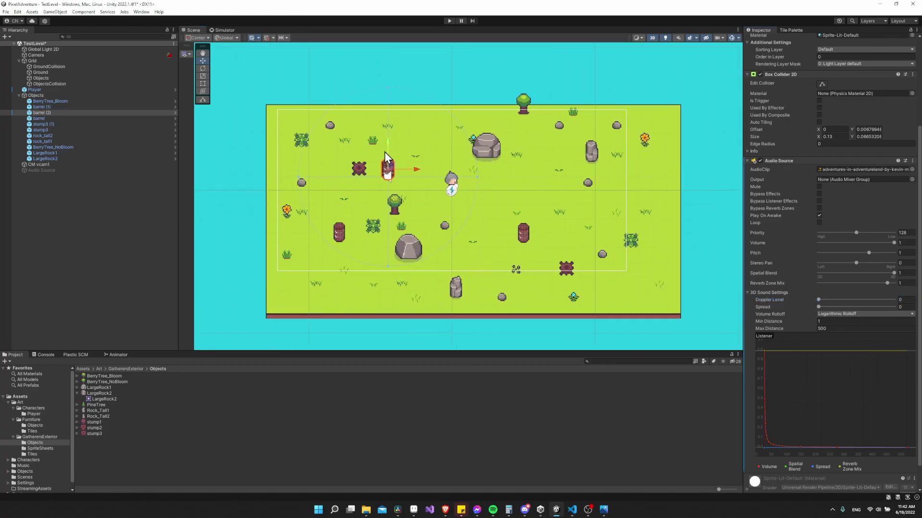
scroll(364, 169, "up", 1)
scroll(365, 178, "up", 1)
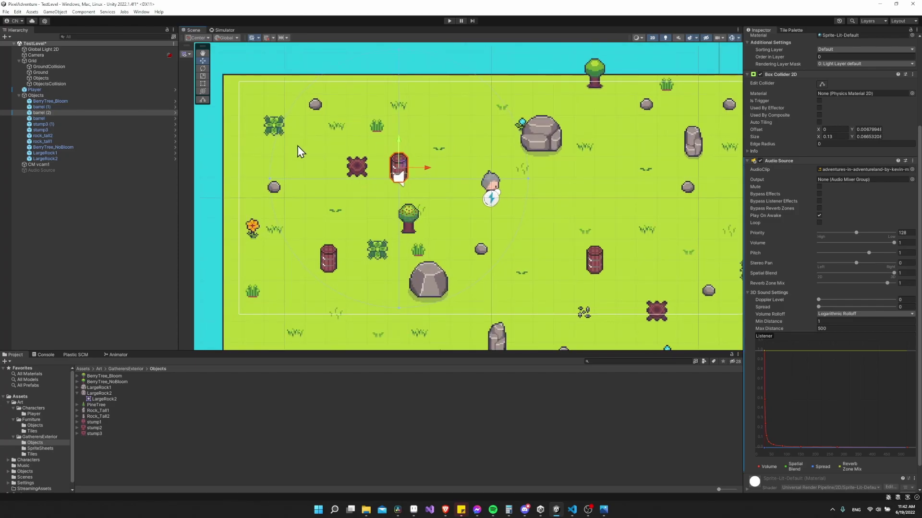
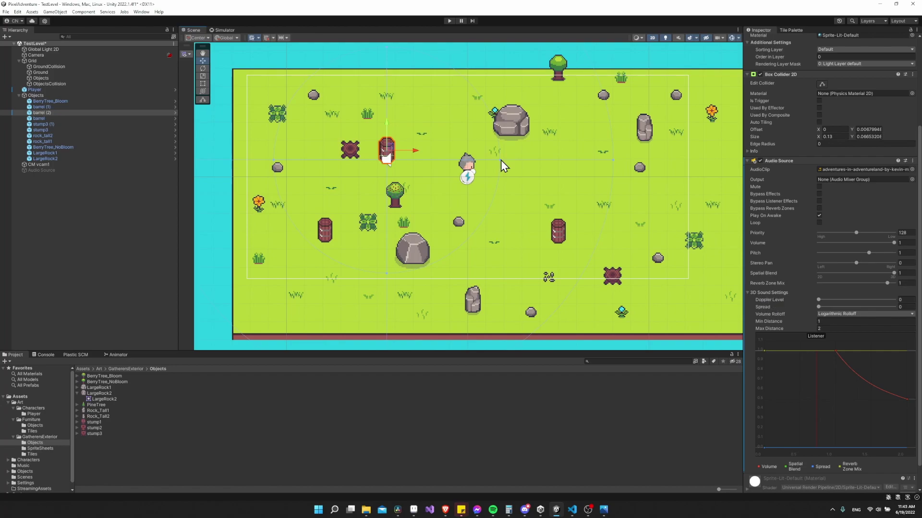
left_click_drag(500, 160, 429, 166)
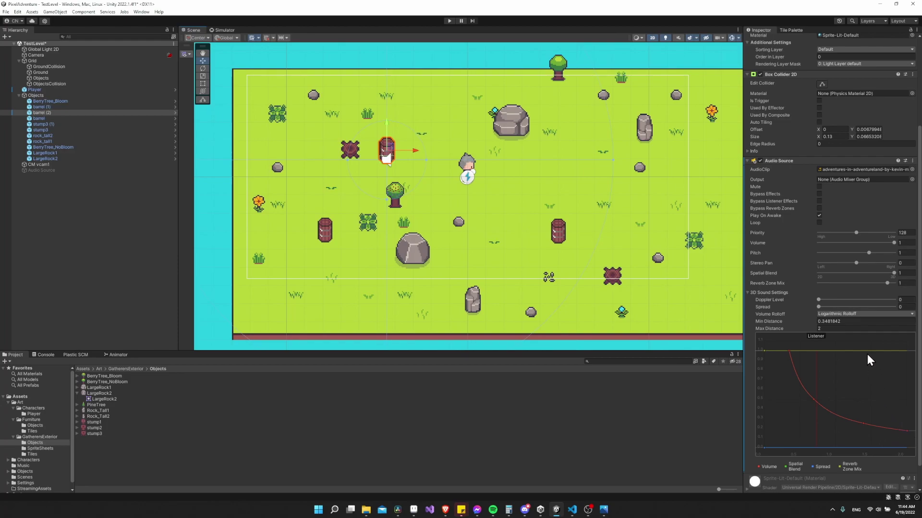
Compare the Linear and Logarithmic volume rolloff curves on the barrel's Audio Source and leave it on Linear Rolloff.
left_click(822, 313)
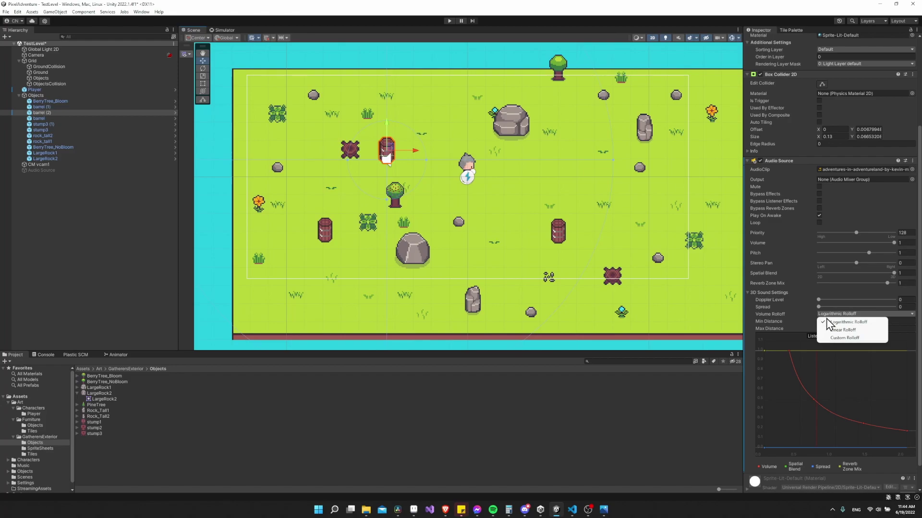
left_click(831, 331)
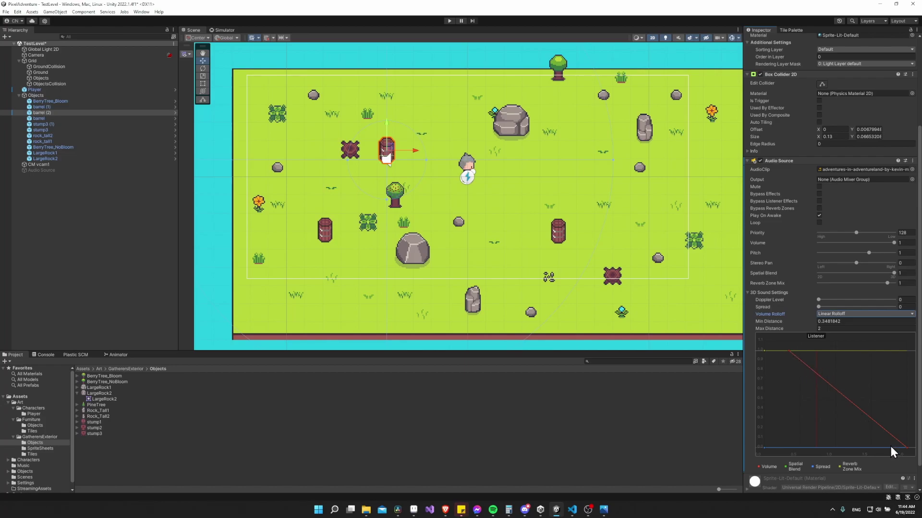
left_click(823, 313)
left_click(830, 322)
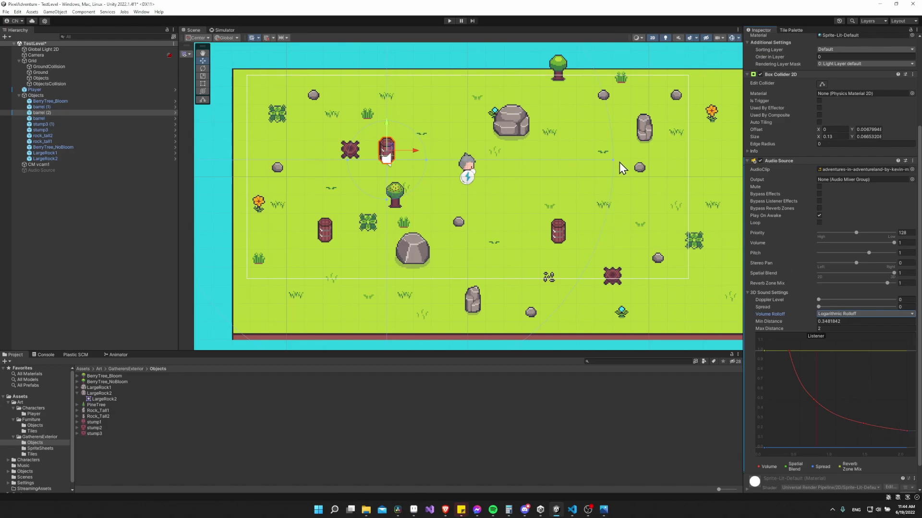
left_click(839, 314)
left_click(842, 328)
Play the level in the Simulator and walk the player east, away from the barrel, to test the volume falloff near the max distance.
left_click(449, 21)
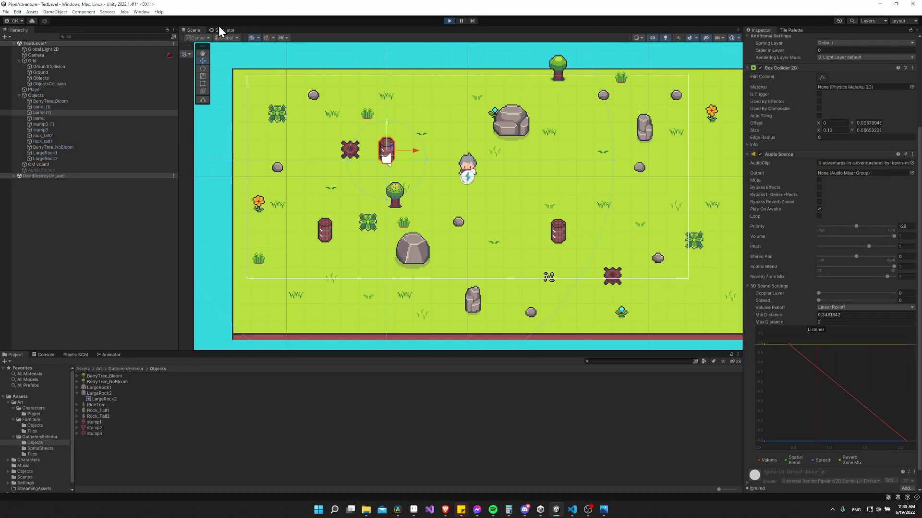
left_click(221, 30)
key("w")
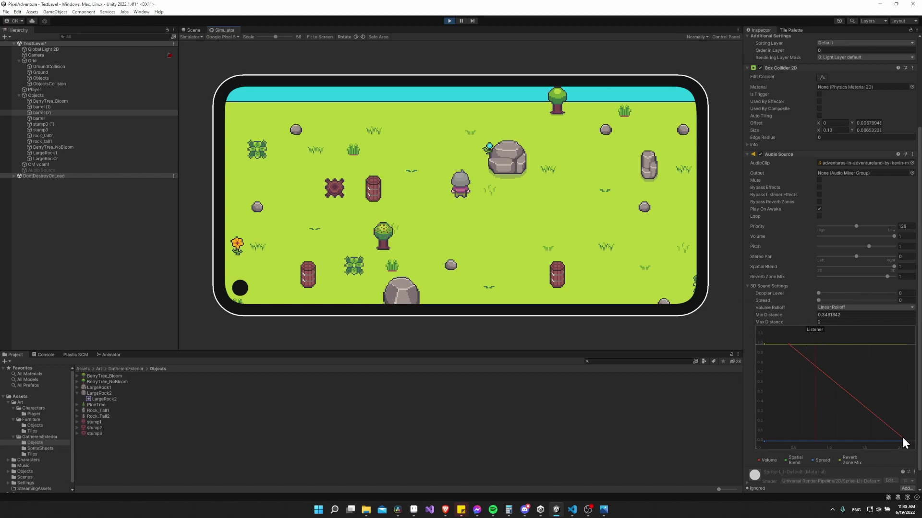
key("d")
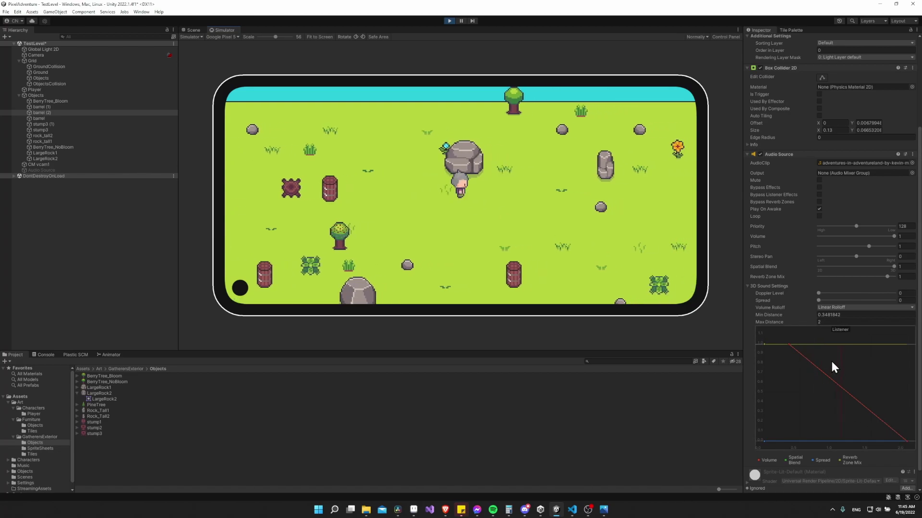
key("d")
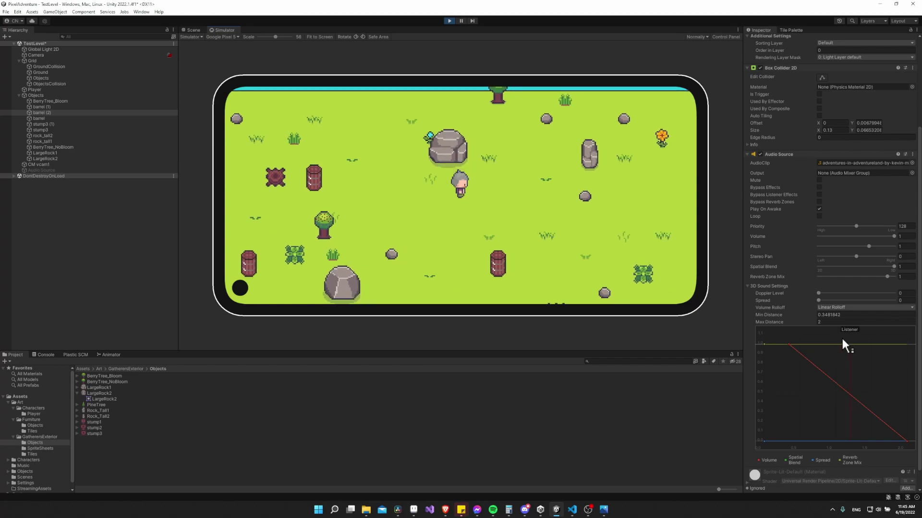
key("d")
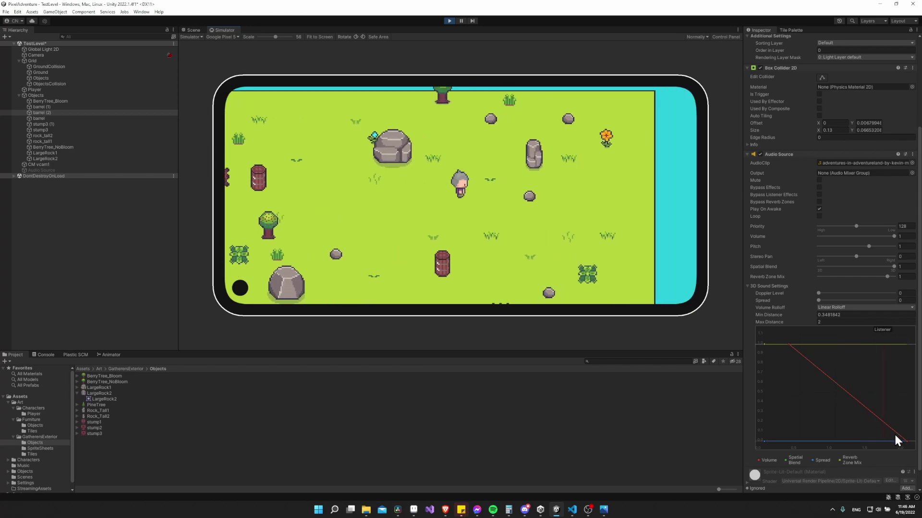
key("d")
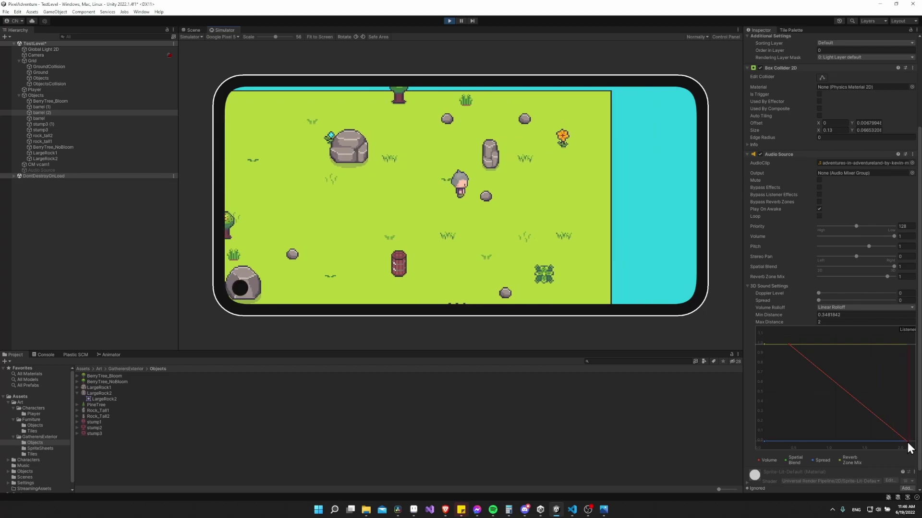
key("a")
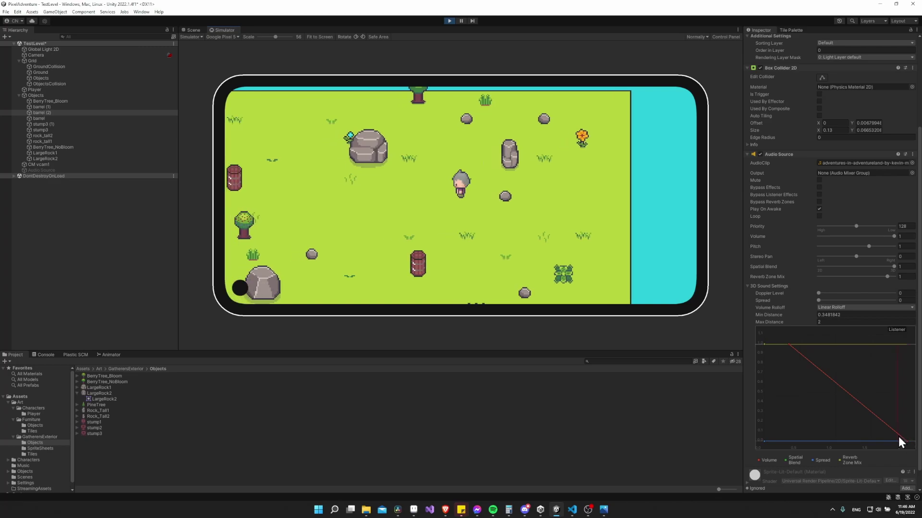
key("d")
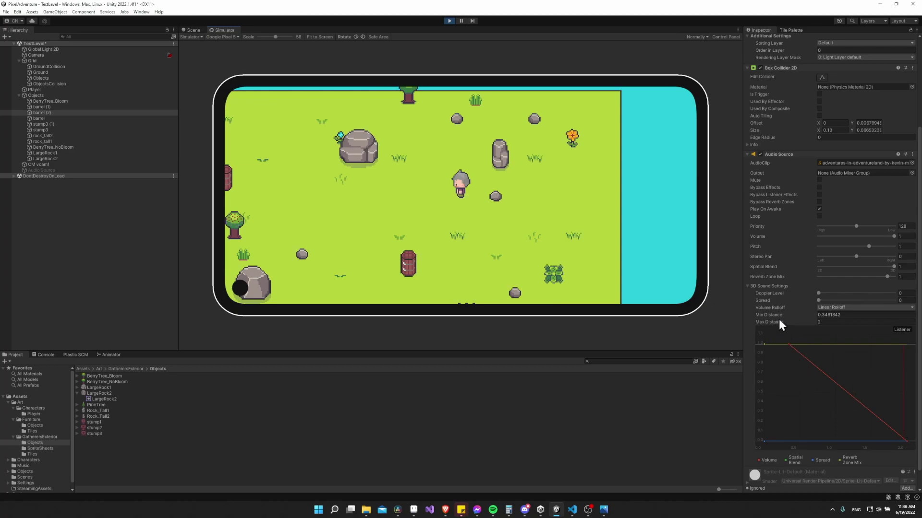
Walk the player back to the barrel with the sound to check the volume within the minimum distance.
key("a")
key("w")
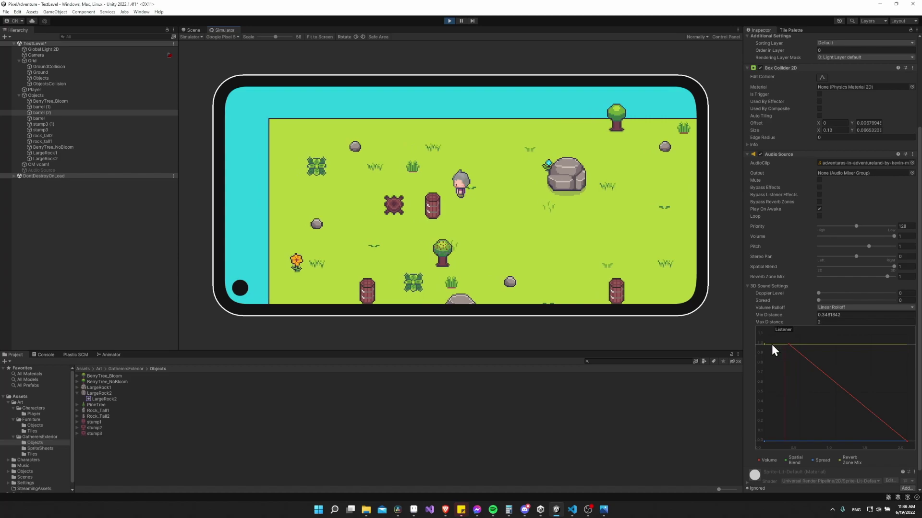
key("a")
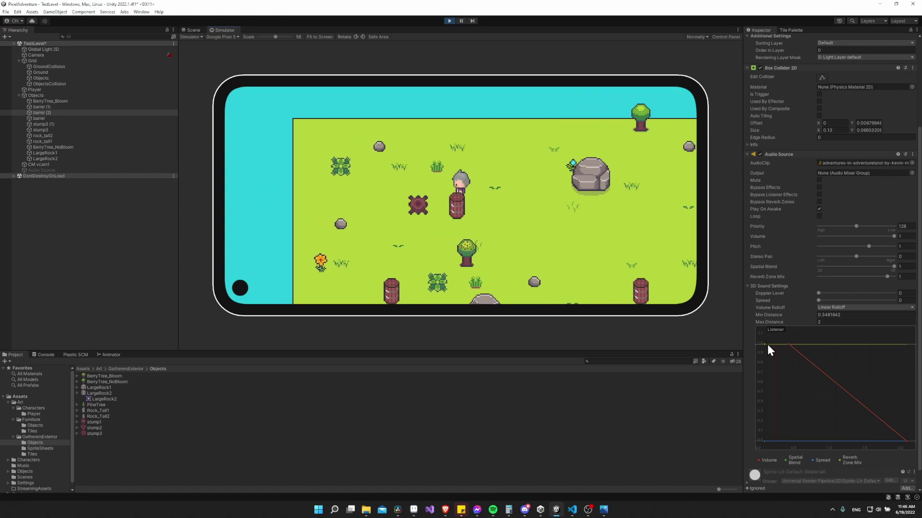
Walk the player around the outer edges of the level and back to the barrel to check the sound from different directions.
key("w")
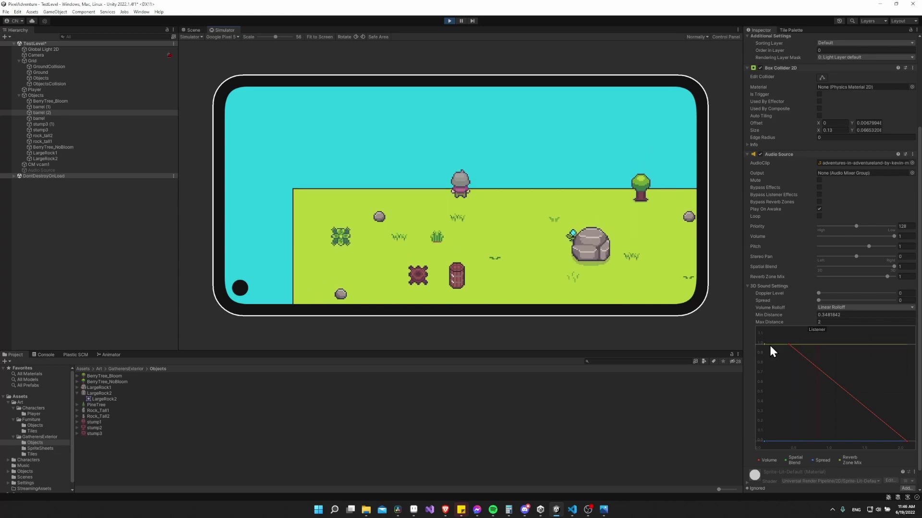
key("a")
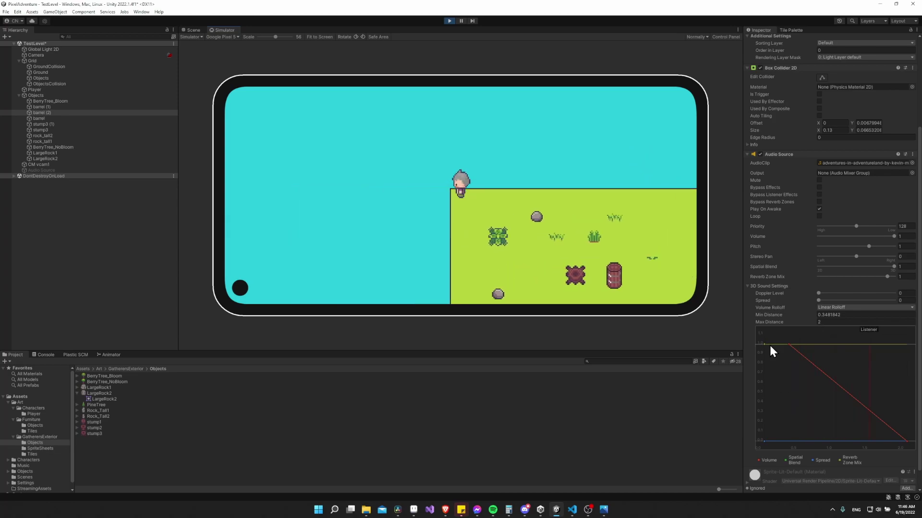
key("s")
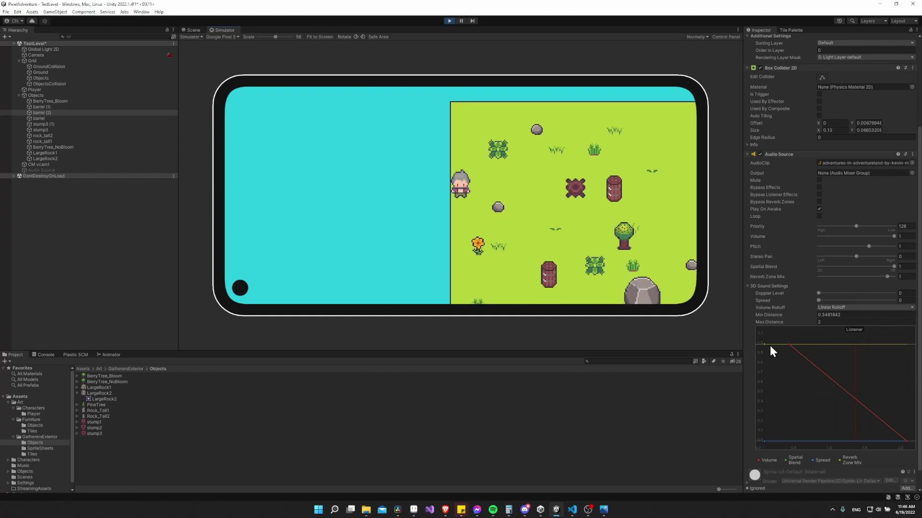
key("s")
key("s")
key("d")
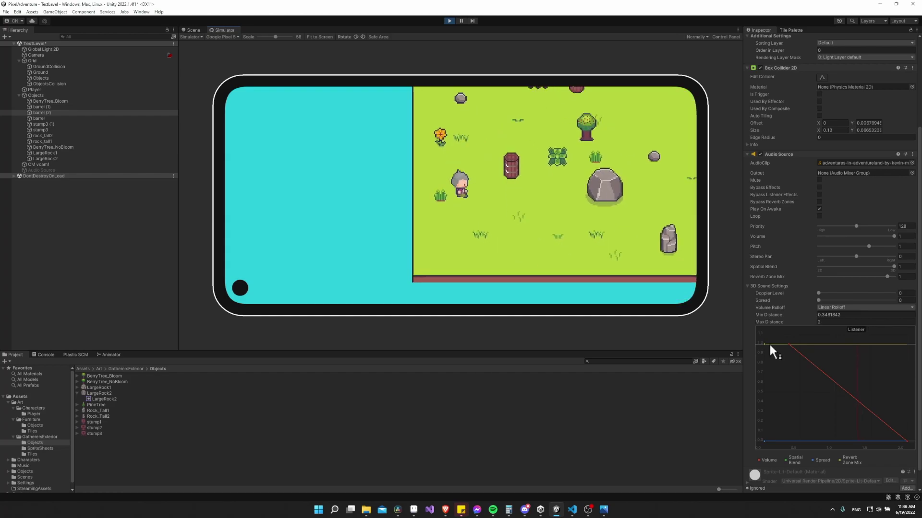
key("d")
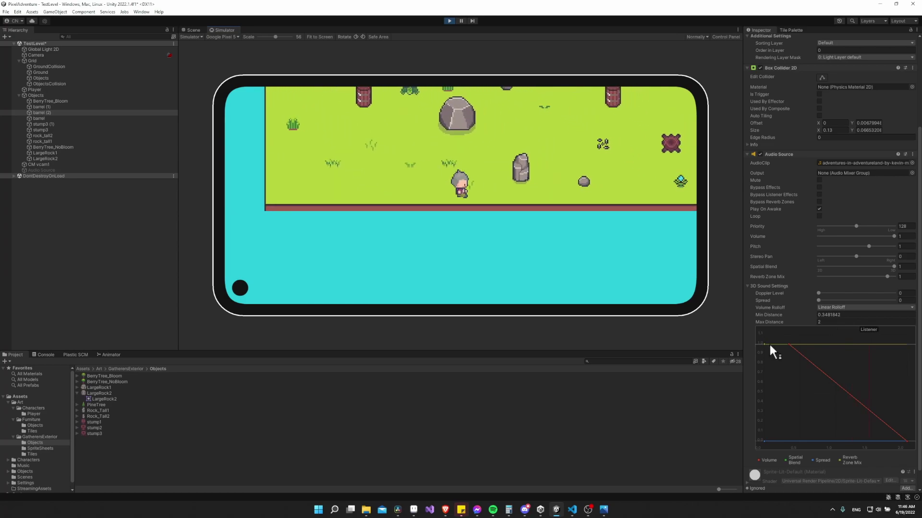
key("w")
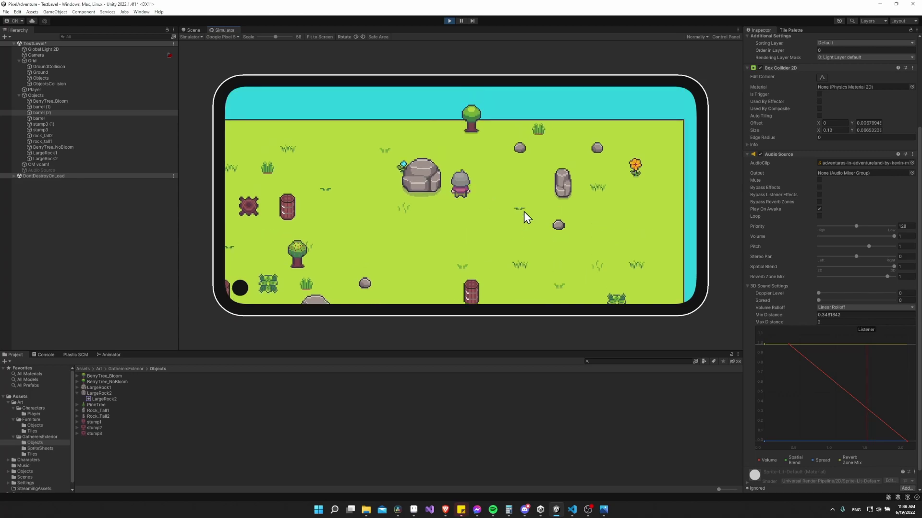
key("a")
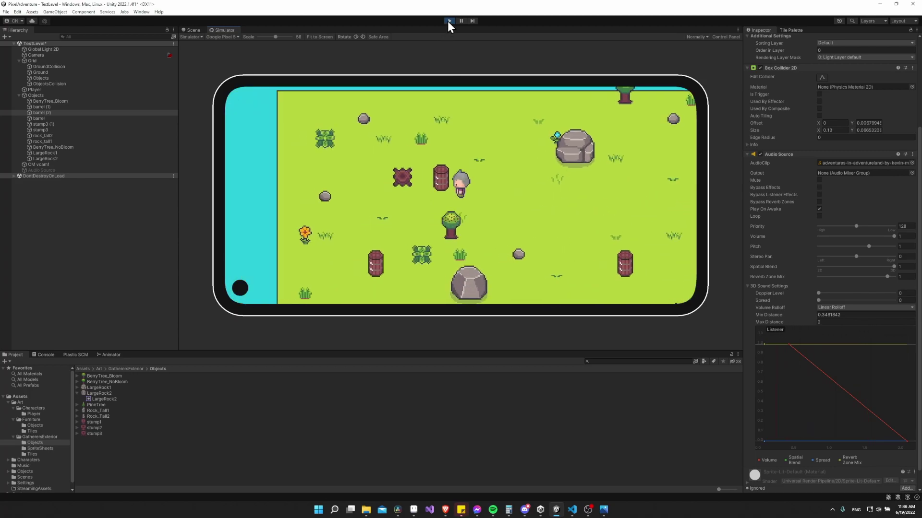
Exit play mode, turn off Play On Awake and set AudioClip to None on the Audio Source of barrel (2).
left_click(450, 21)
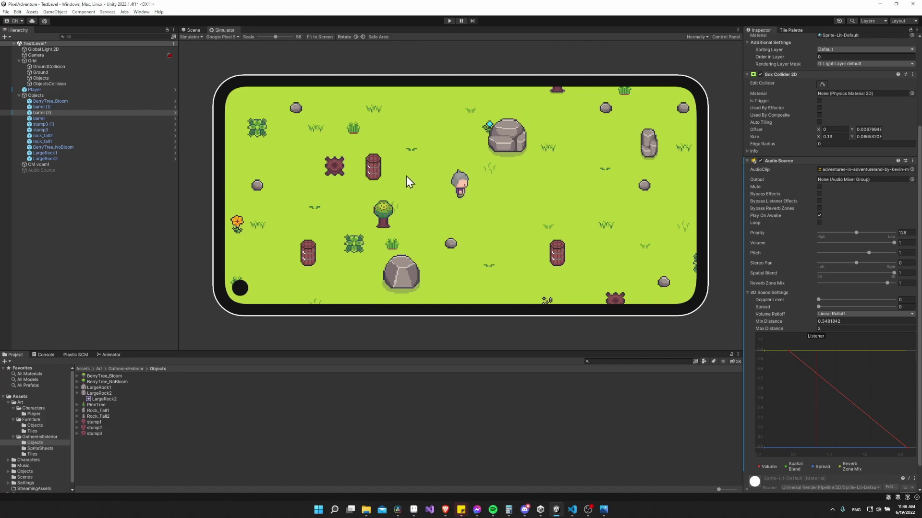
key("ctrl+1")
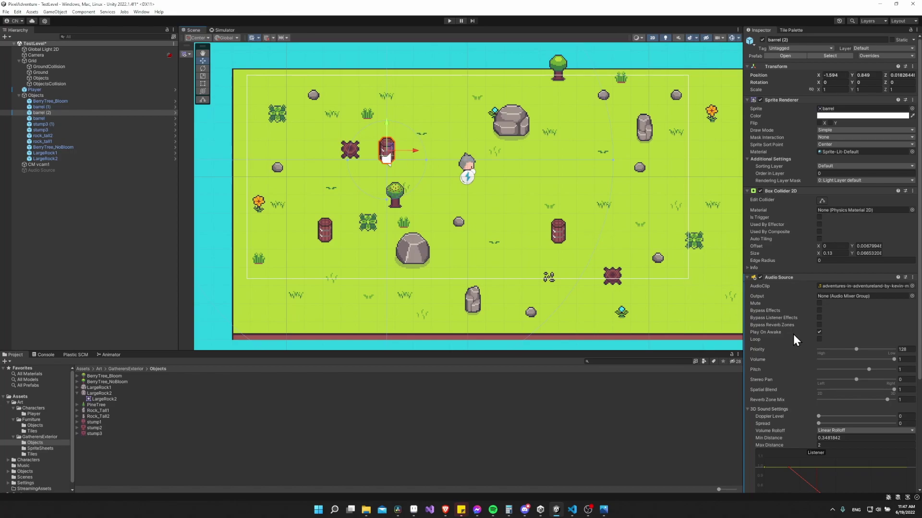
left_click(819, 332)
left_click(911, 286)
left_click(867, 284)
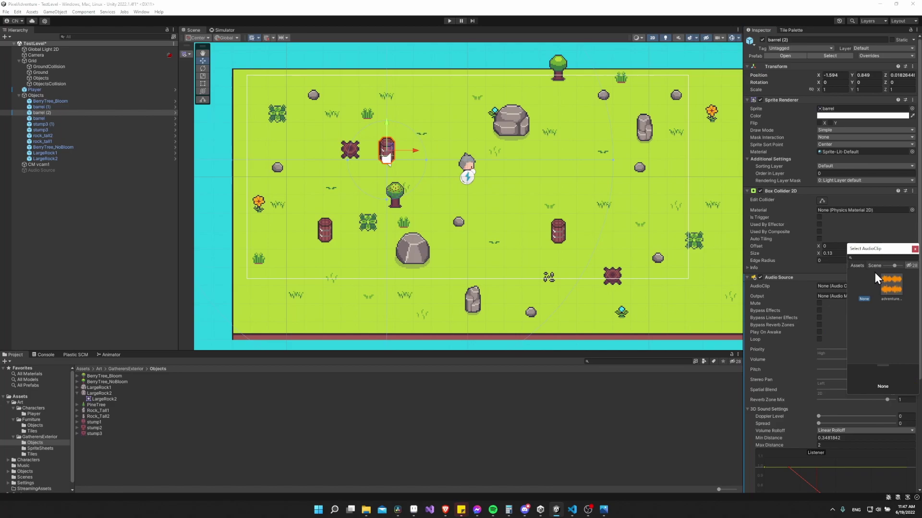
left_click(915, 249)
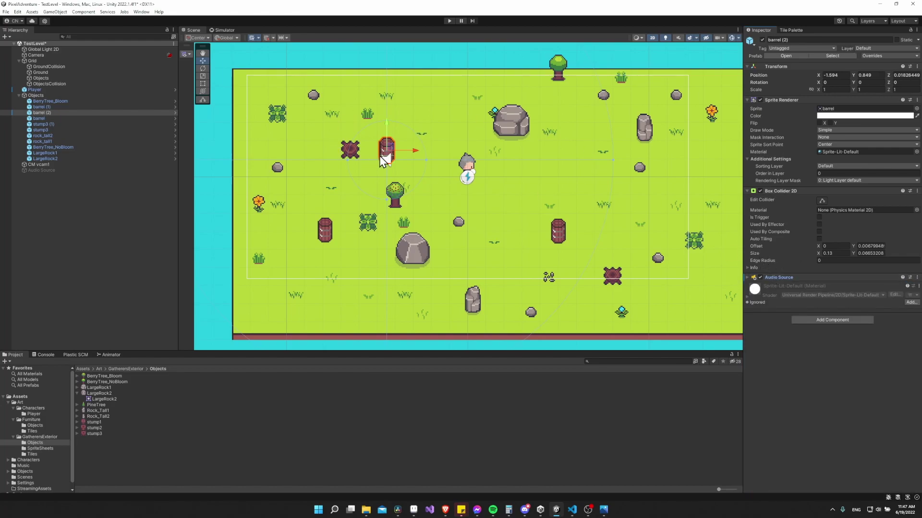
Add the existing Barrel script as a component on barrel (2).
left_click(818, 325)
type("barre")
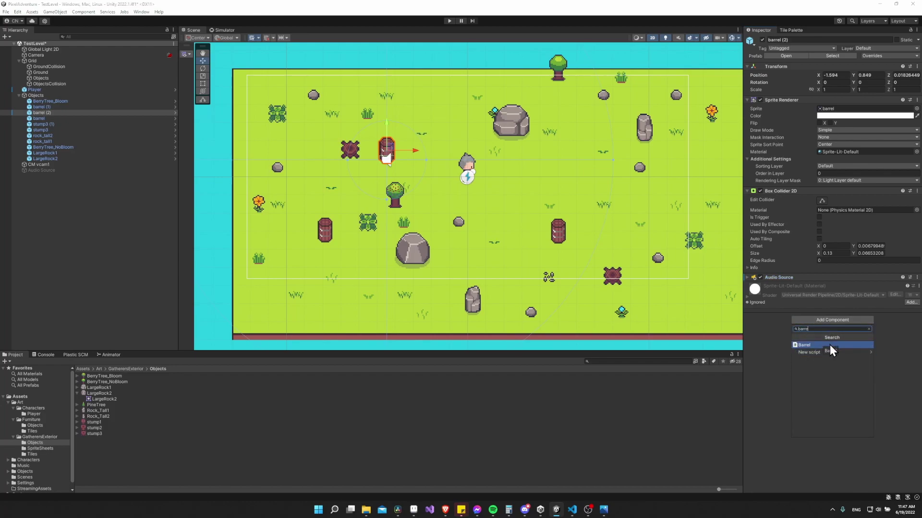
left_click(830, 345)
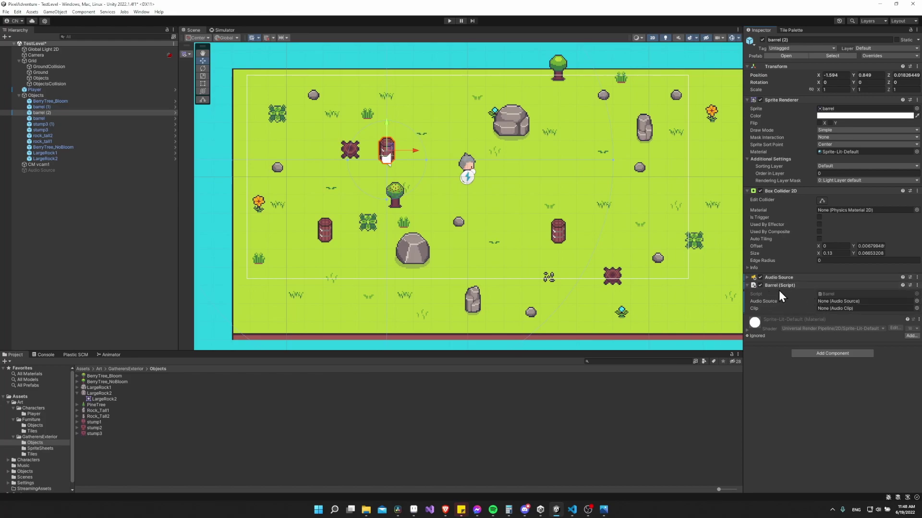
Open the Barrel script in Visual Studio Code and review its audioSource and clip fields and the GetComponent line in Start.
left_click(916, 285)
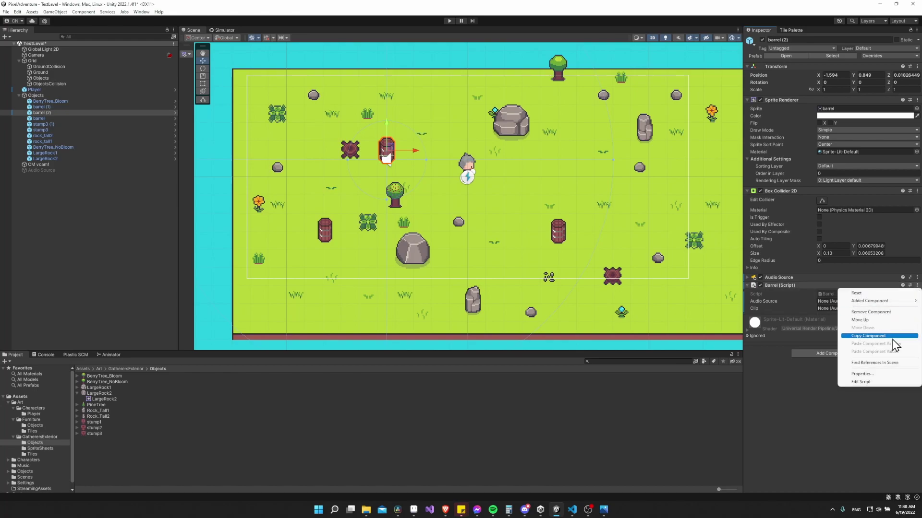
left_click(874, 382)
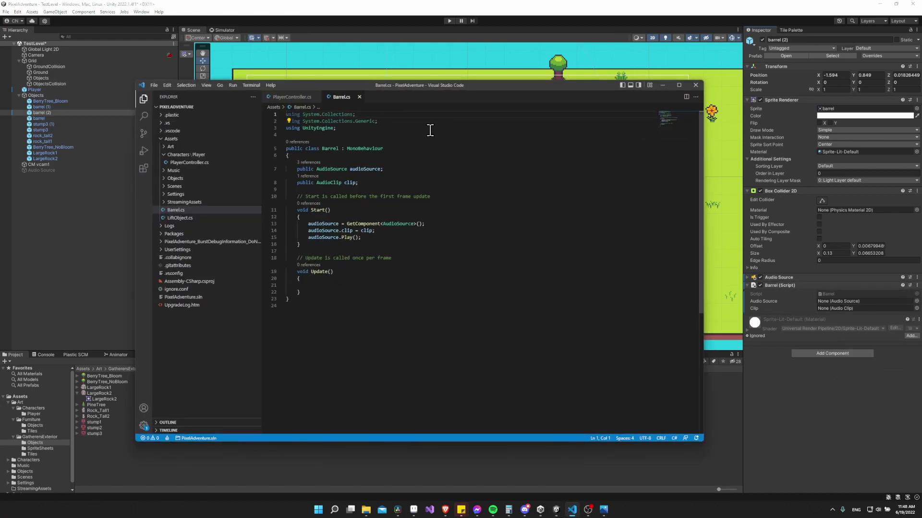
left_click_drag(426, 88, 453, 87)
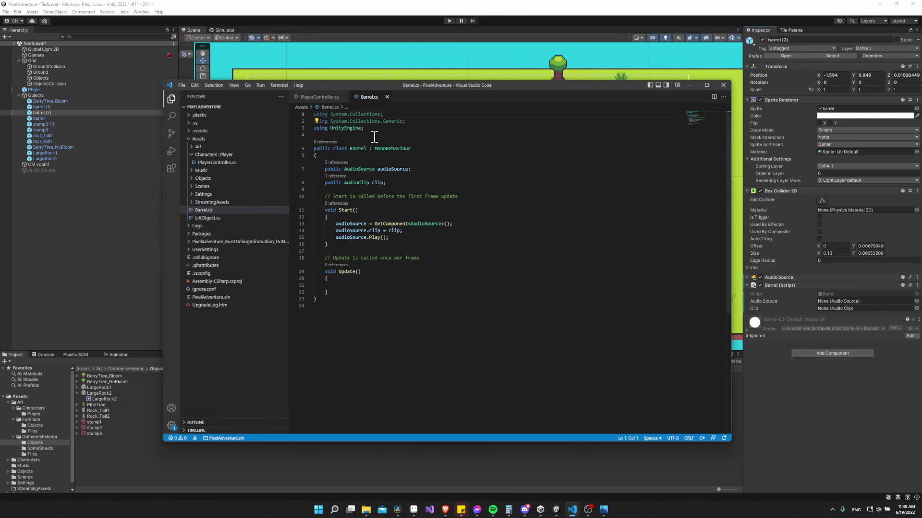
left_click_drag(320, 168, 404, 178)
left_click(404, 180)
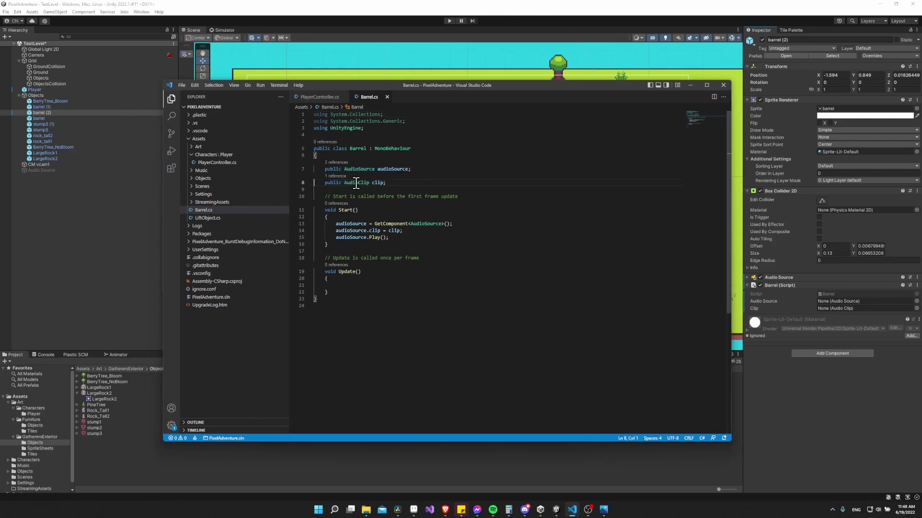
left_click_drag(335, 224, 457, 224)
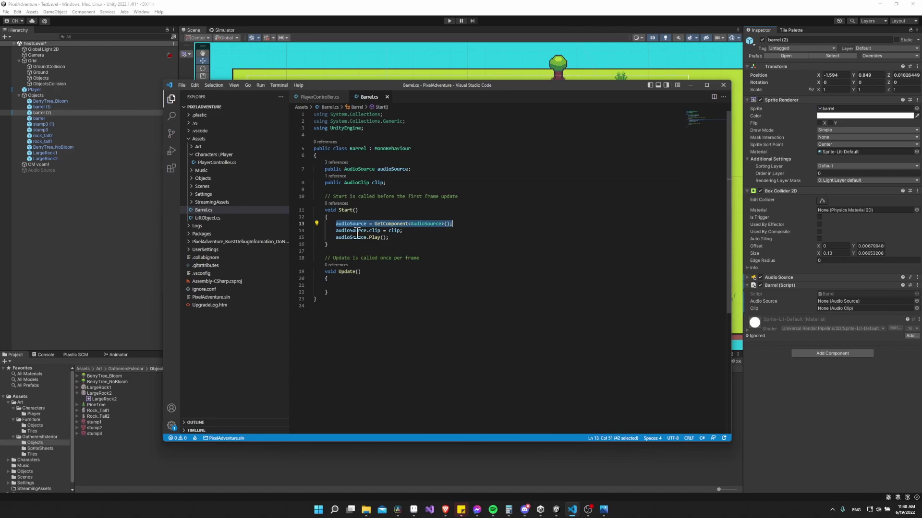
Examine the audioSource.clip assignment and the Play call in Start alongside the AudioClip field of the barrel's Audio Source.
left_click_drag(336, 230, 396, 231)
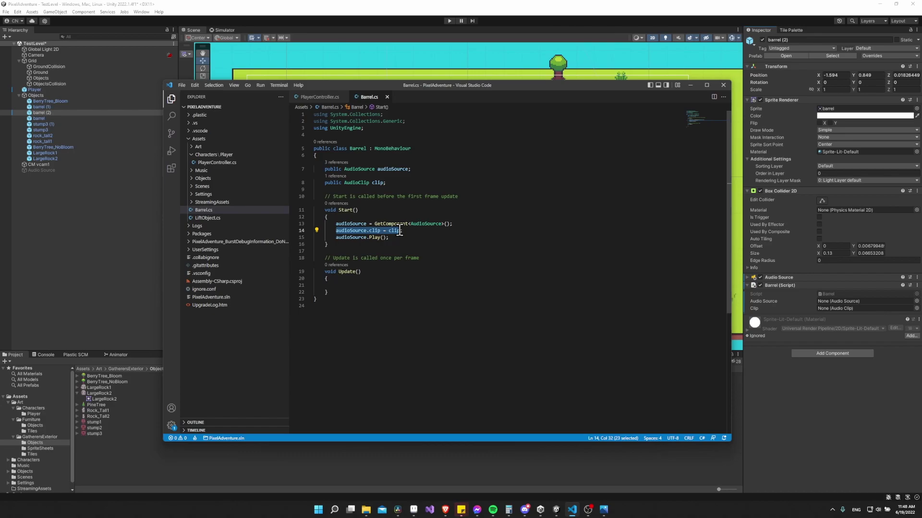
left_click(747, 277)
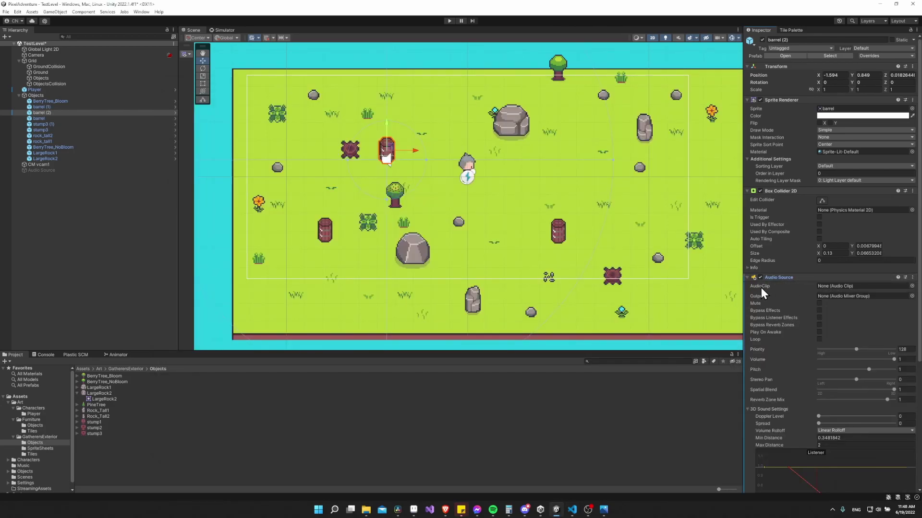
left_click(571, 510)
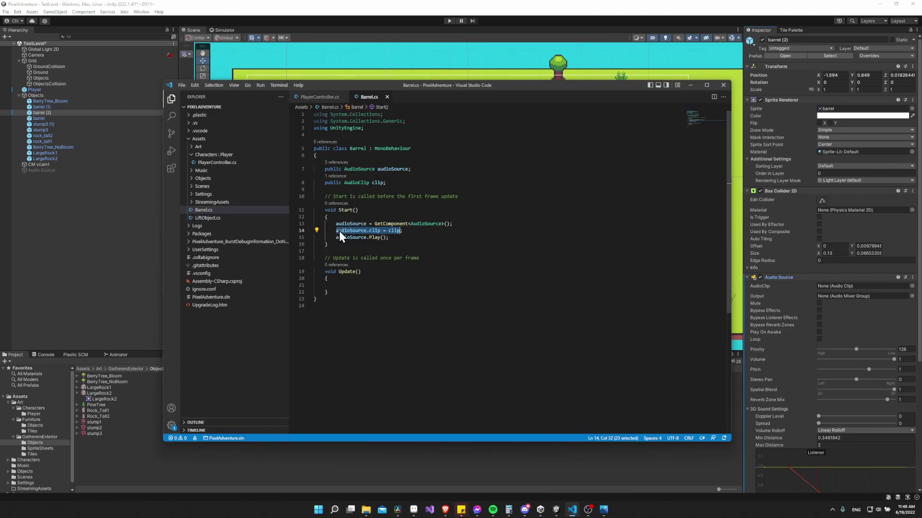
left_click_drag(335, 230, 405, 232)
left_click(405, 231)
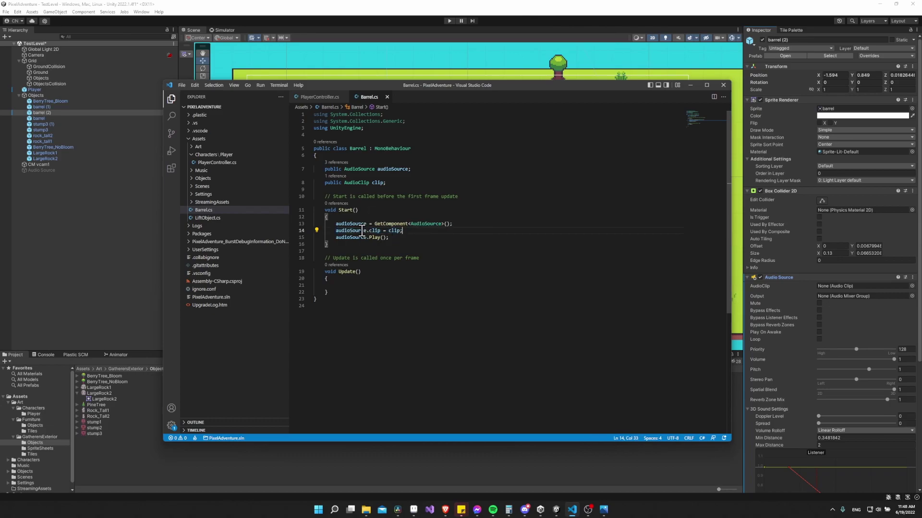
left_click_drag(380, 231, 406, 232)
left_click(405, 231)
left_click_drag(336, 238, 389, 240)
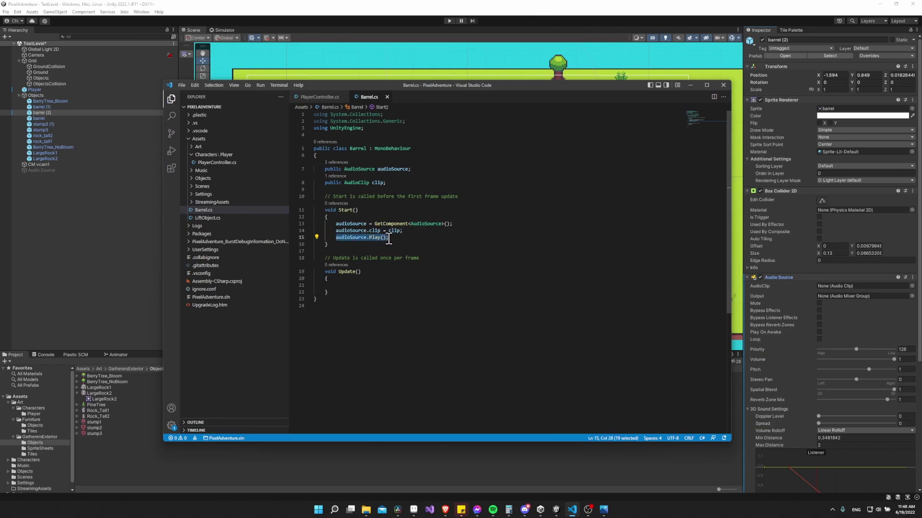
left_click(393, 239)
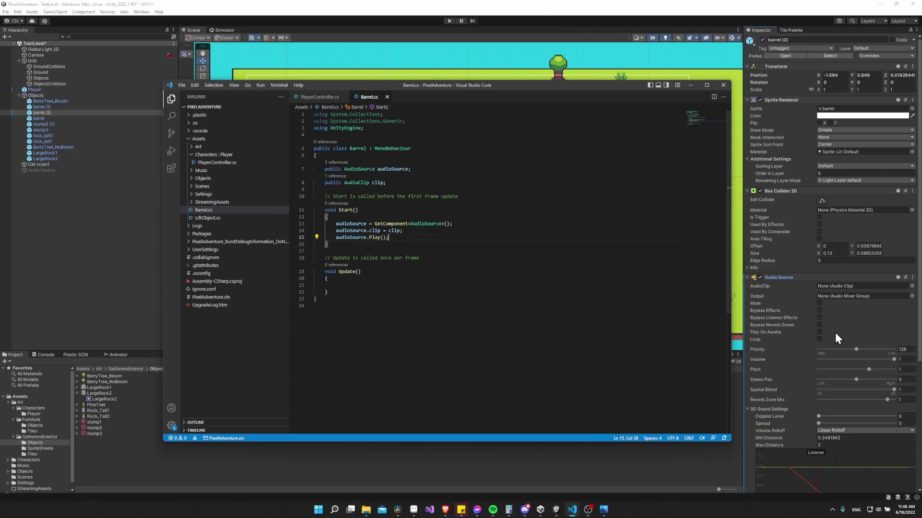
Compare the Audio Source's Play On Awake option with the script's Start method, which sets and plays the clip.
left_click(858, 330)
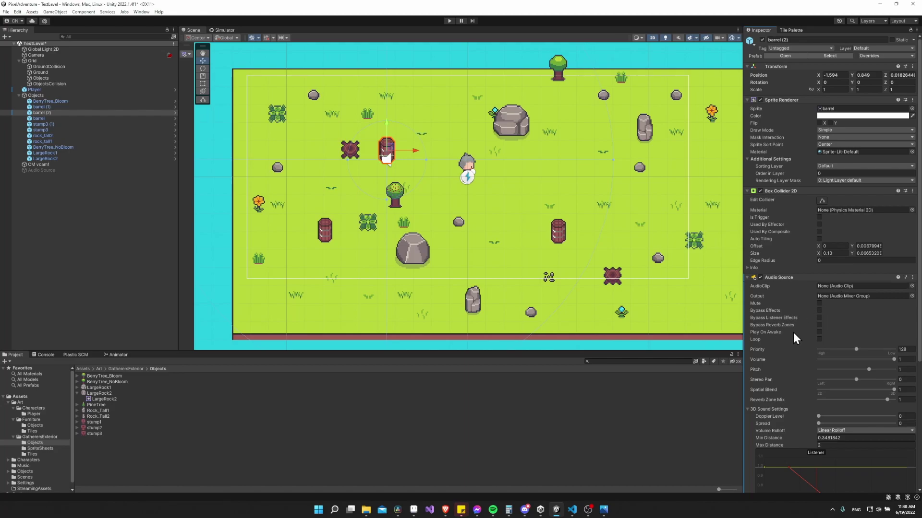
left_click(572, 510)
left_click_drag(345, 210, 397, 236)
left_click(357, 211)
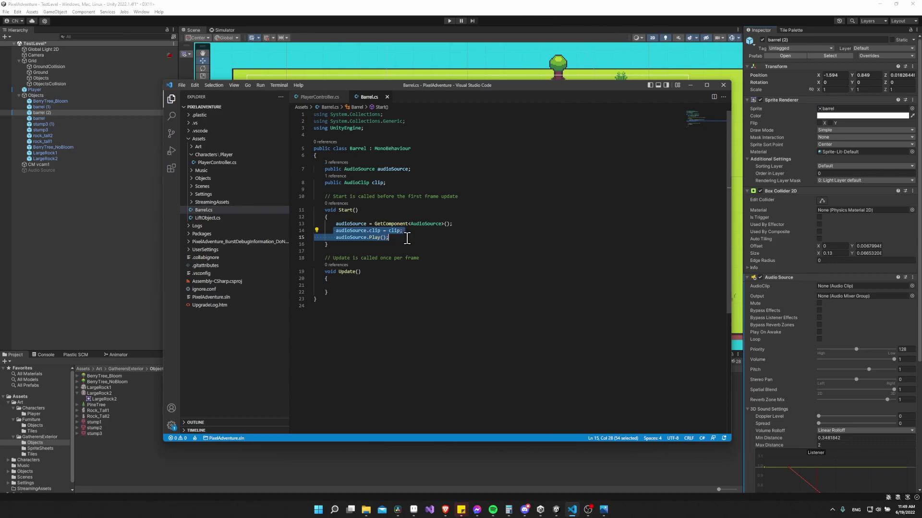
left_click_drag(336, 231, 395, 238)
key("alt+Tab")
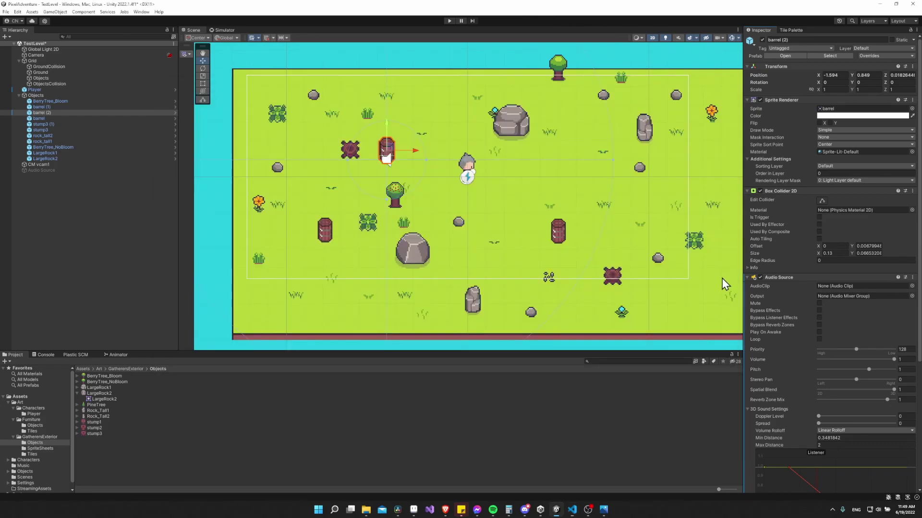
Assign the adventures-in-adventureland audio clip to the Clip field of the Barrel script on barrel (2).
left_click(748, 278)
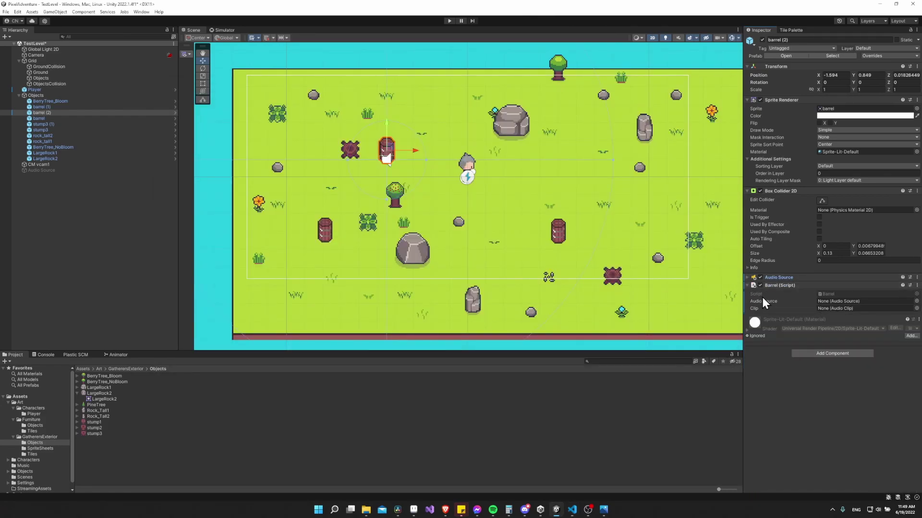
left_click(916, 308)
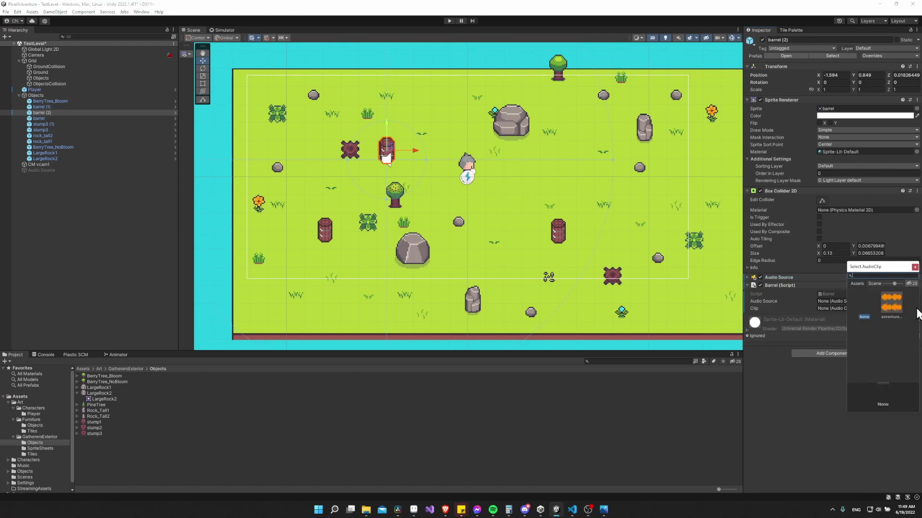
double_click(897, 307)
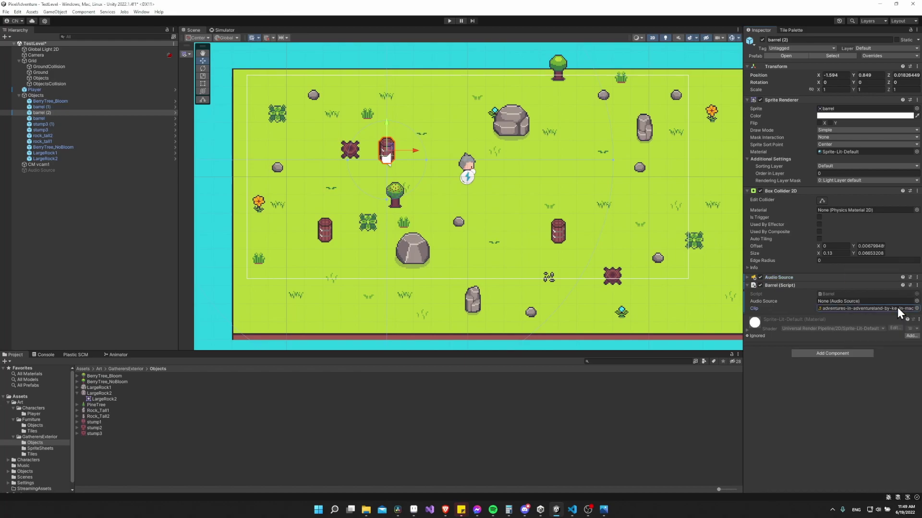
Check the line in the Barrel script's Start method that gets the AudioSource component.
double_click(833, 297)
left_click_drag(342, 224, 464, 224)
left_click(463, 224)
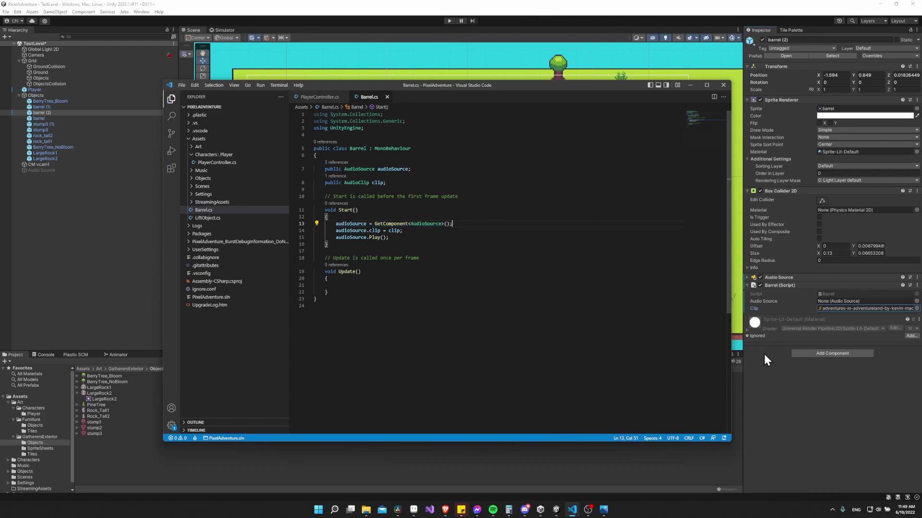
Enable Loop on the Audio Source of barrel (2), leaving Play On Awake off.
left_click(778, 367)
left_click(746, 277)
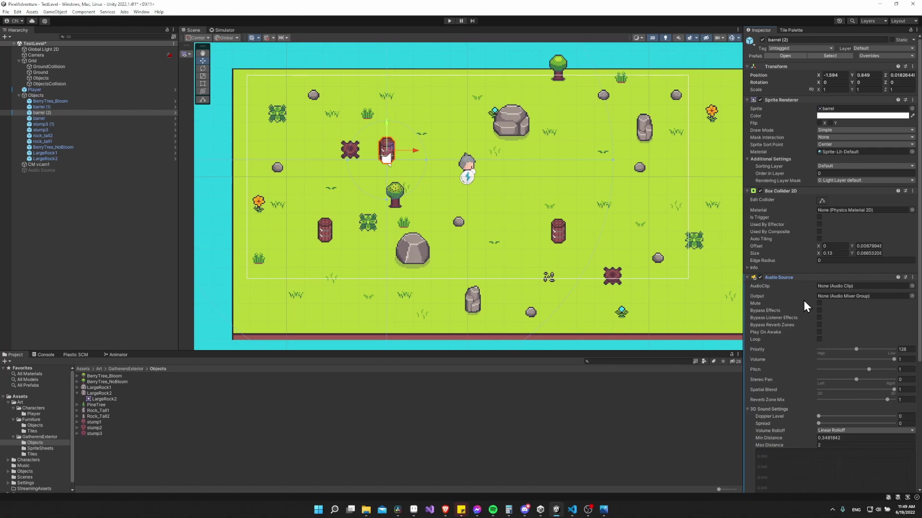
left_click(819, 339)
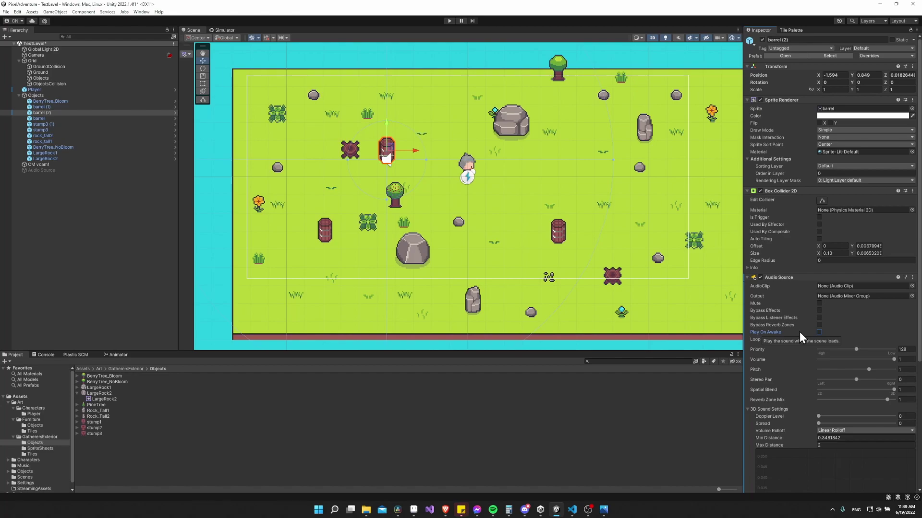
left_click(819, 339)
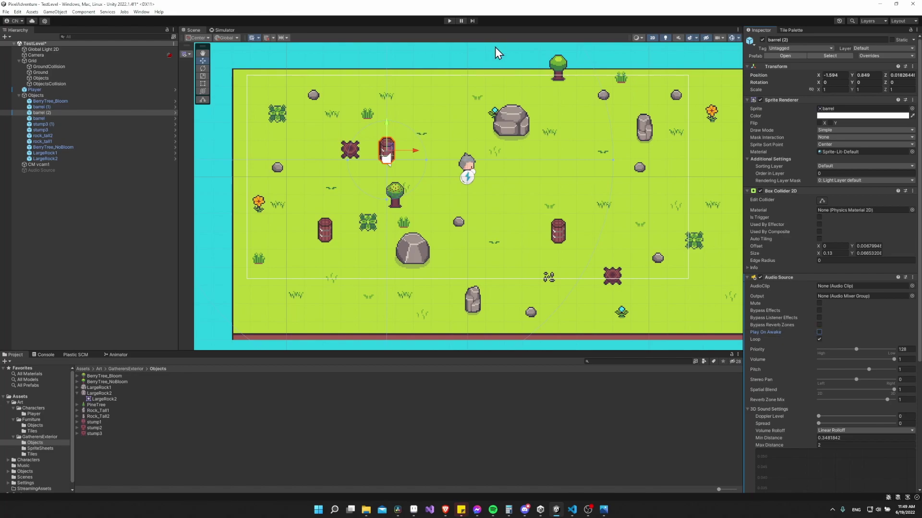
Play the level in the Simulator to check that the script fills the barrel's AudioClip and plays it, and stop playing.
left_click(448, 19)
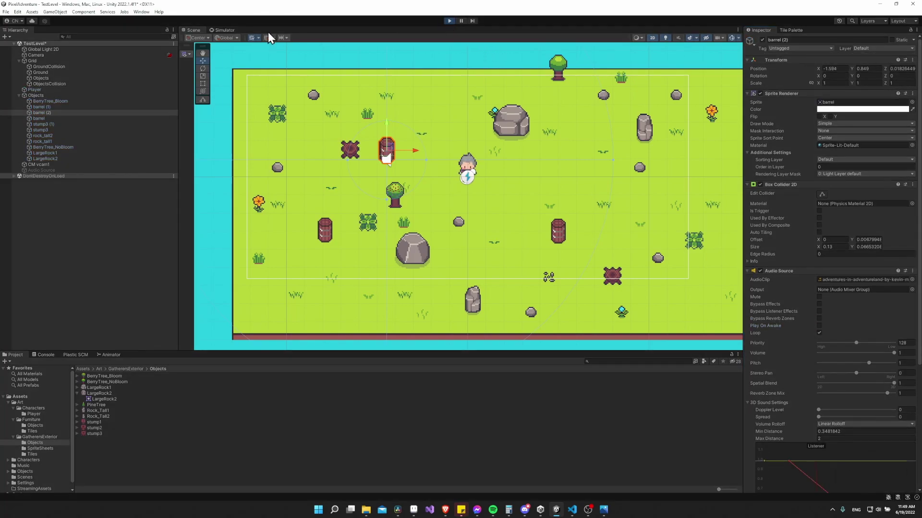
left_click(228, 30)
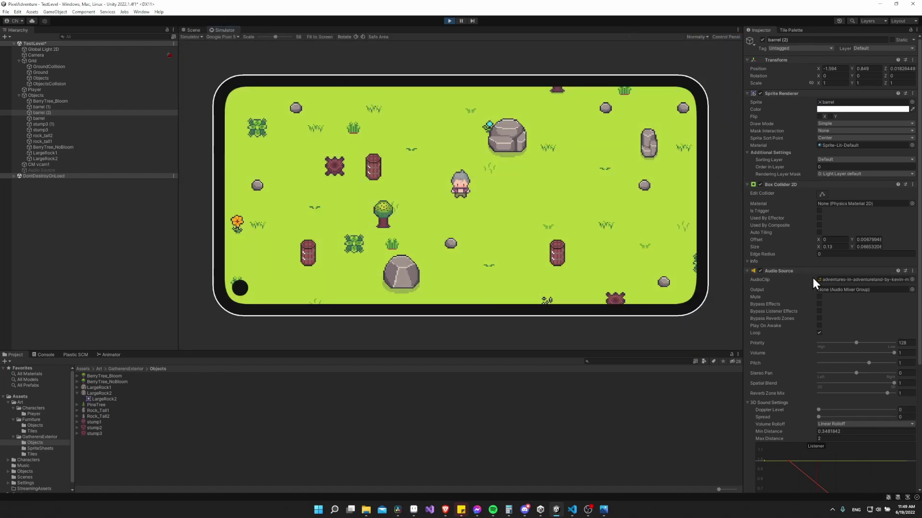
left_click(448, 21)
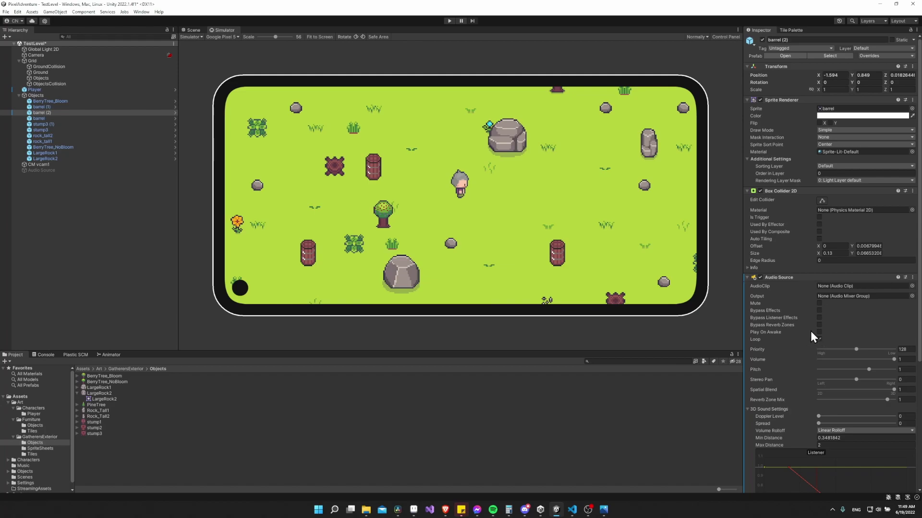
Re-examine the clip assignment and Play lines in the Barrel script's Start method against the Audio Source settings in Unity.
key("alt+Tab")
left_click_drag(330, 237, 412, 237)
key("alt+Tab")
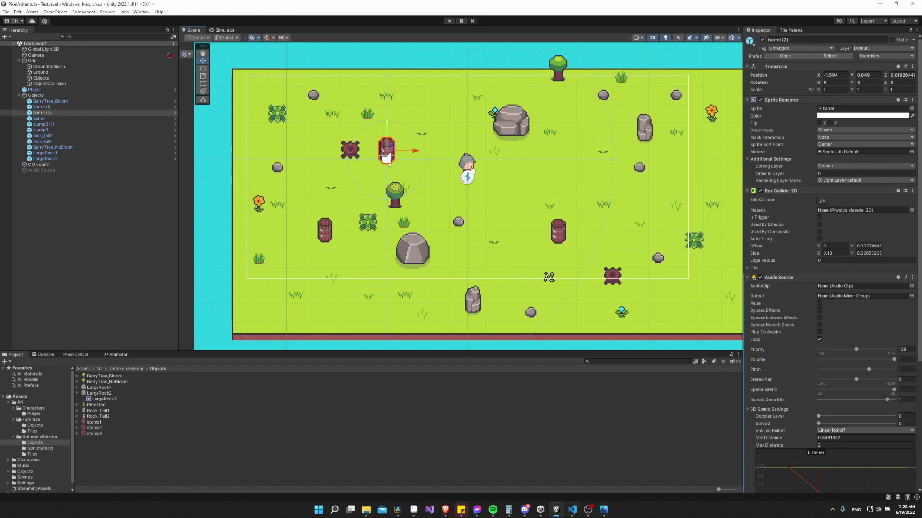
key("alt+Tab")
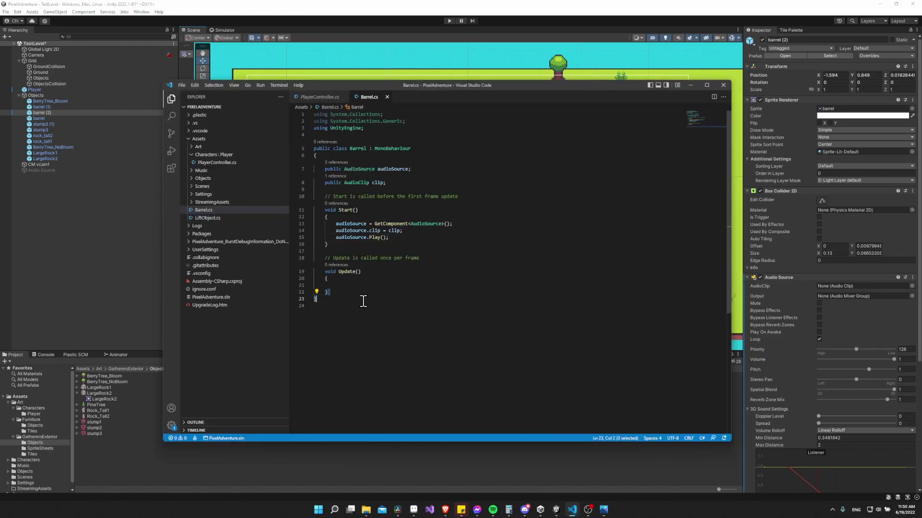
left_click_drag(336, 230, 405, 238)
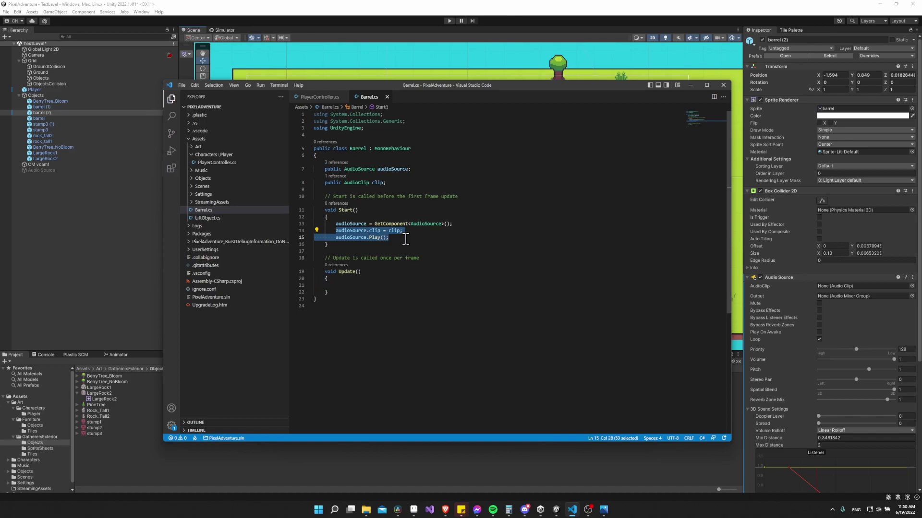
left_click(399, 237)
key("shift+Home")
left_click(400, 237)
key("shift+Home")
left_click(398, 237)
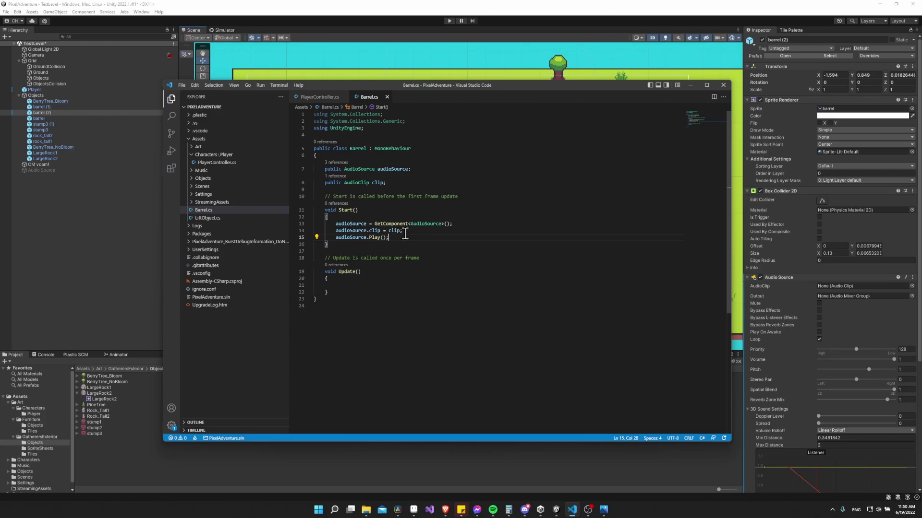
left_click_drag(403, 231, 335, 230)
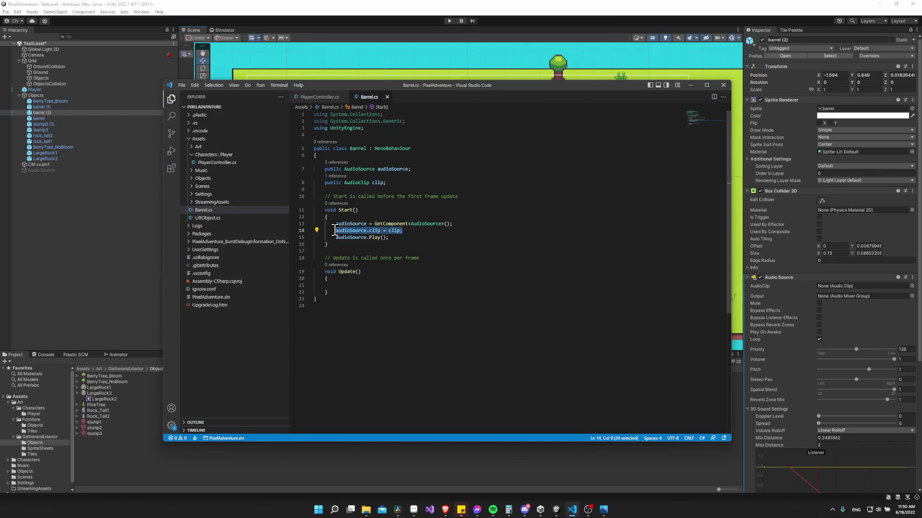
left_click(808, 290)
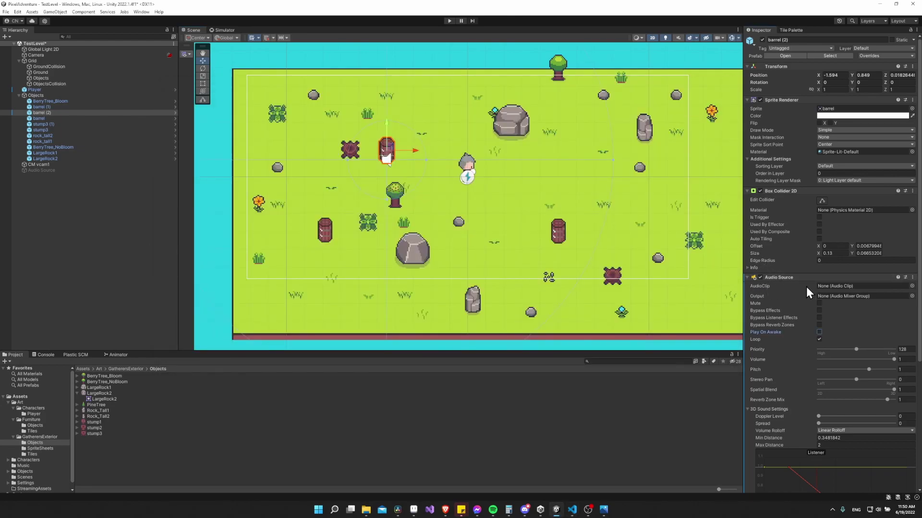
scroll(547, 216, "down", 2)
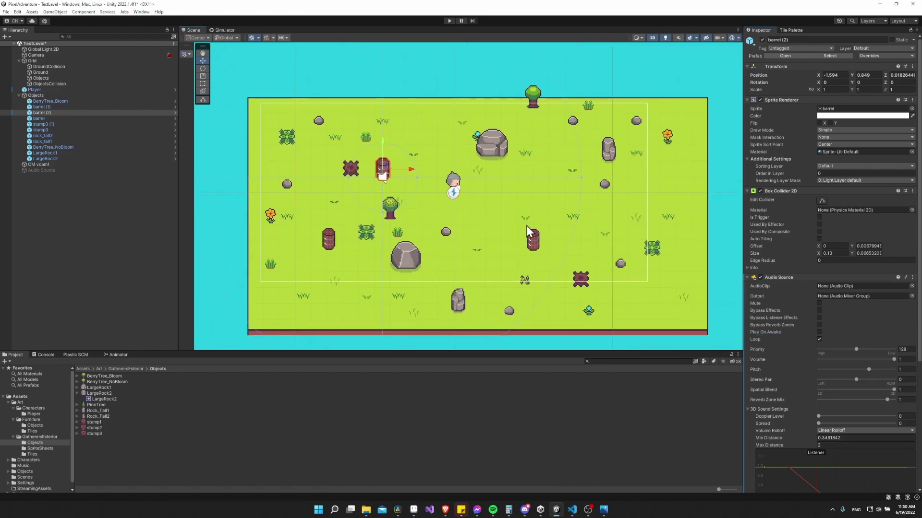